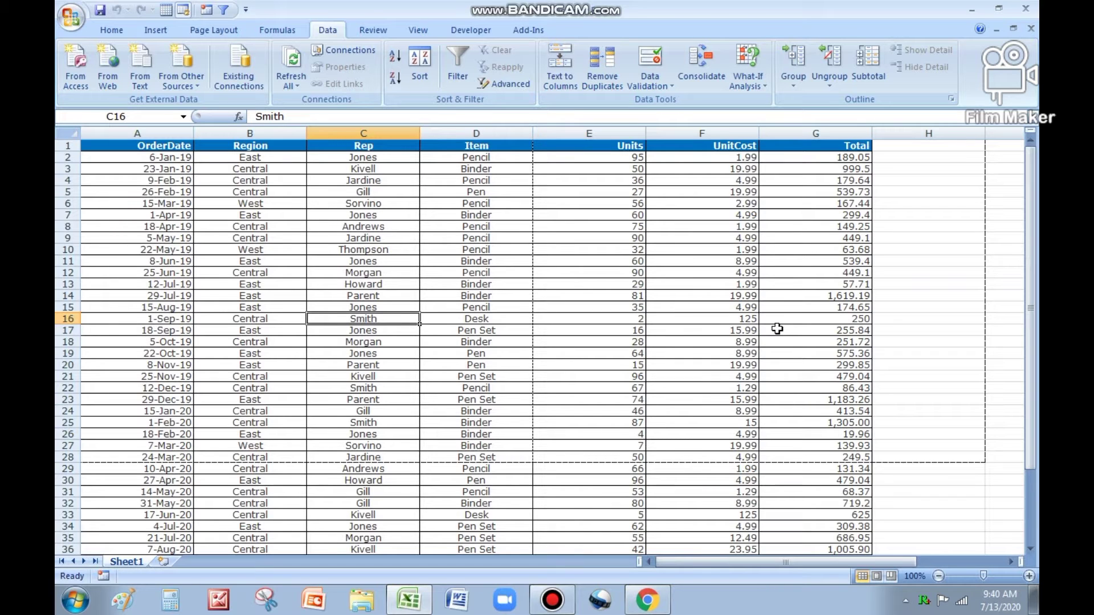
- Review the order table's layout by highlighting its Item, Region, Rep and Units columns one after another
left_click_drag(136, 132, 843, 148)
left_click(785, 260)
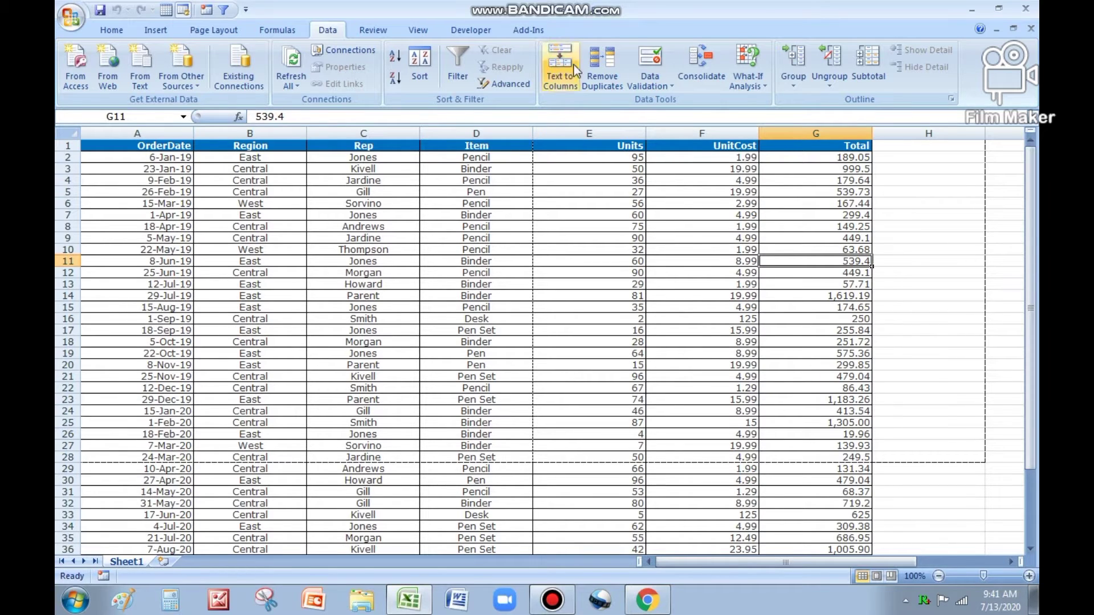
left_click(518, 145)
key("ctrl+shift+Down")
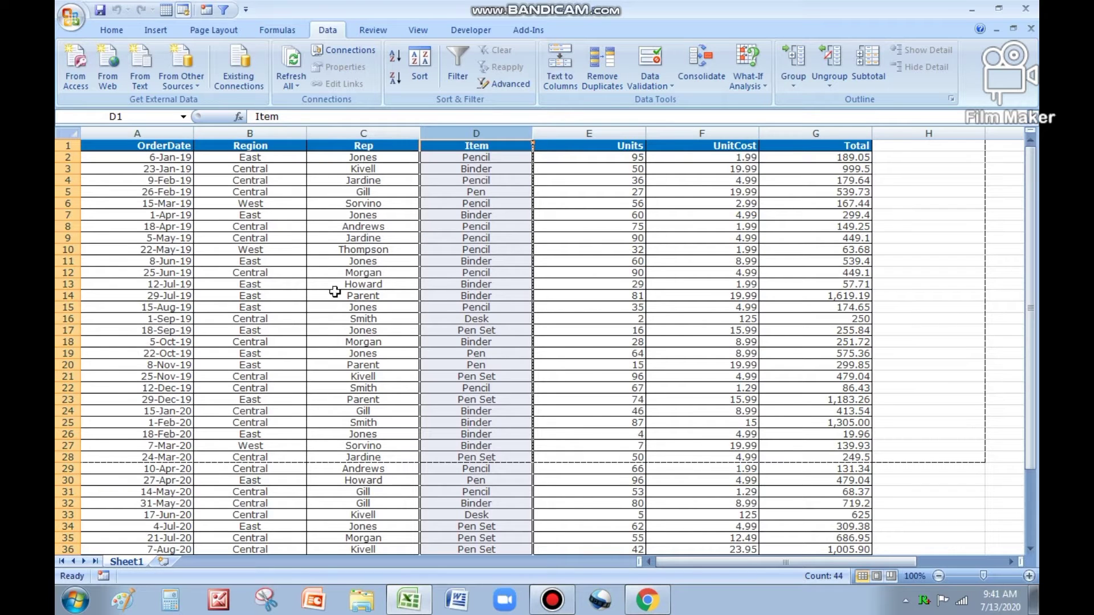
left_click(286, 130)
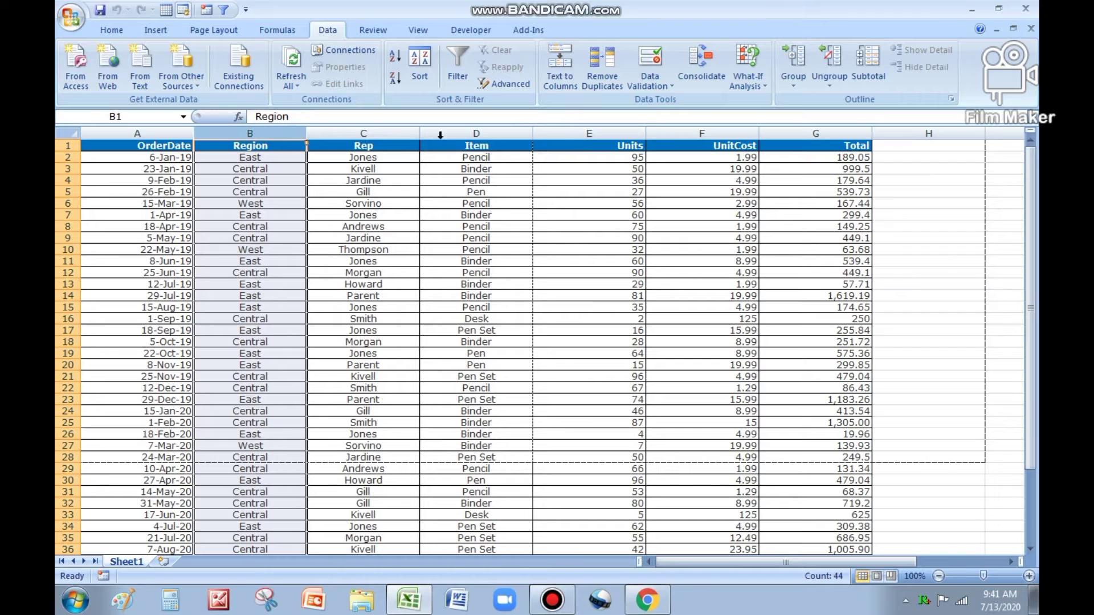
left_click(399, 133)
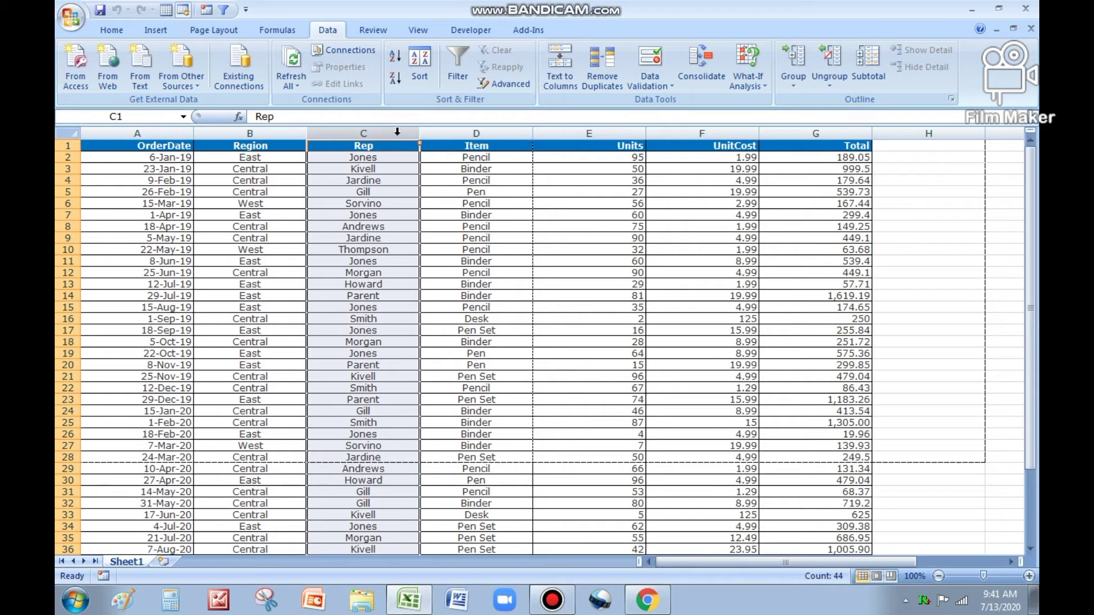
left_click(494, 158)
left_click(492, 259)
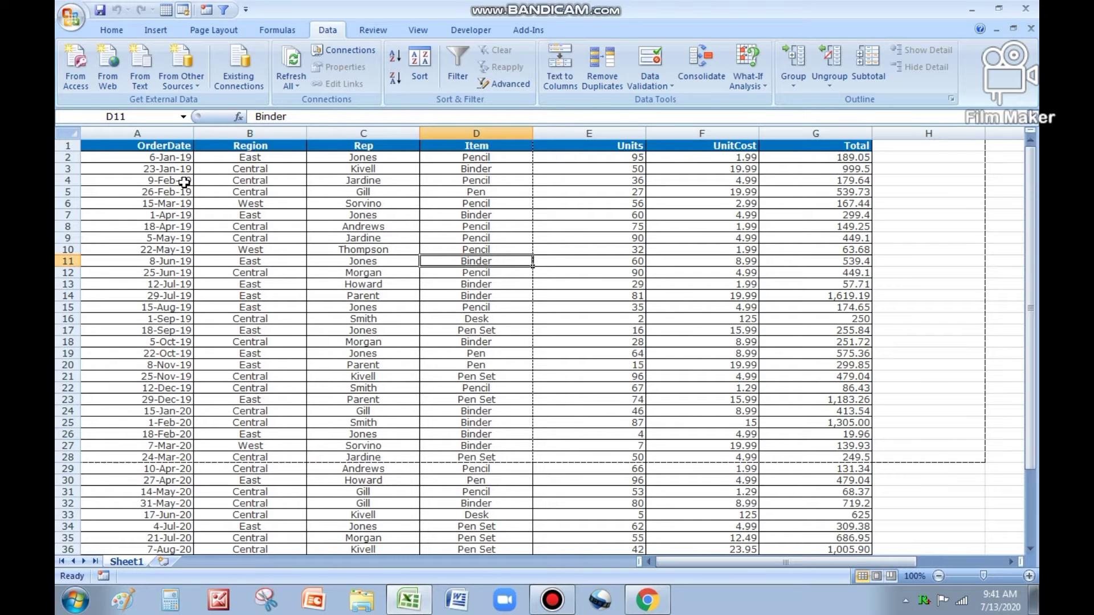
left_click(619, 133)
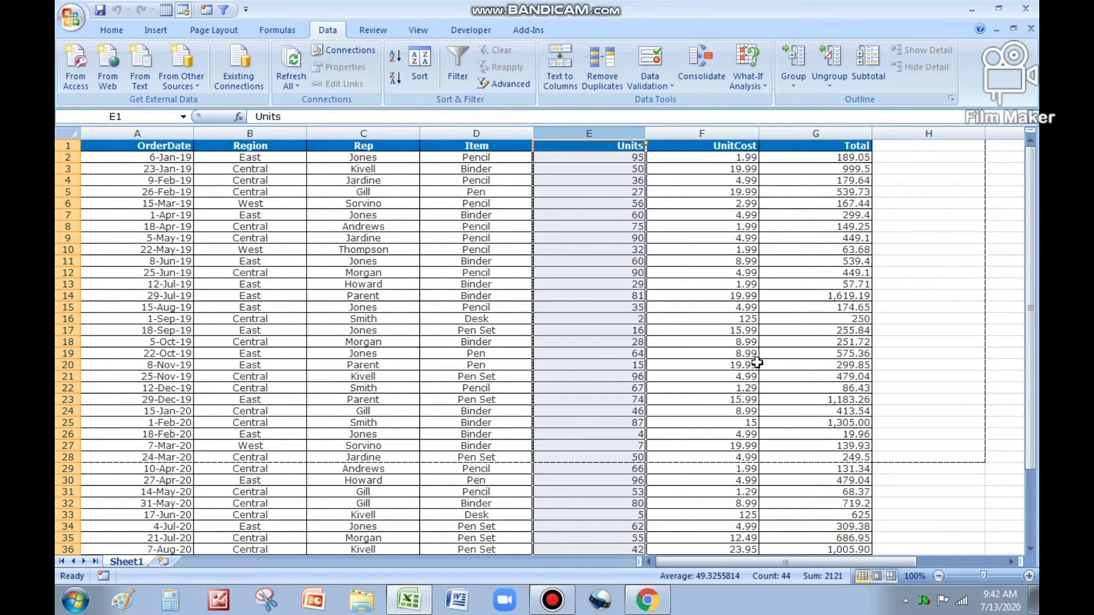
left_click(380, 259)
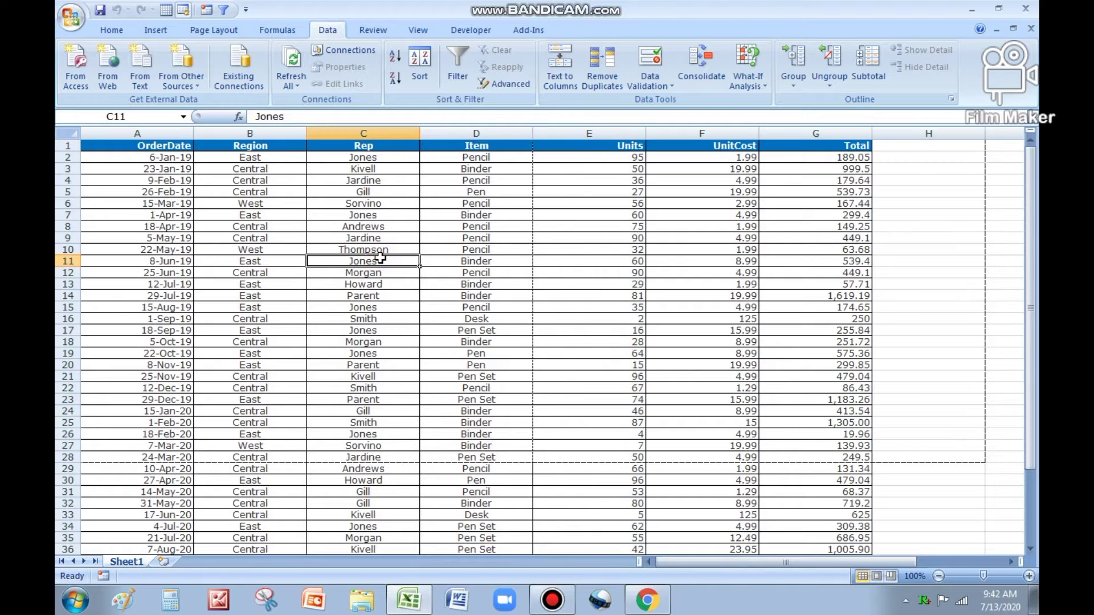
- Create a pivot table on a new worksheet from the whole order table, range Sheet1!$A$1:$G$44
key("ctrl+Up")
key("Left")
key("Left")
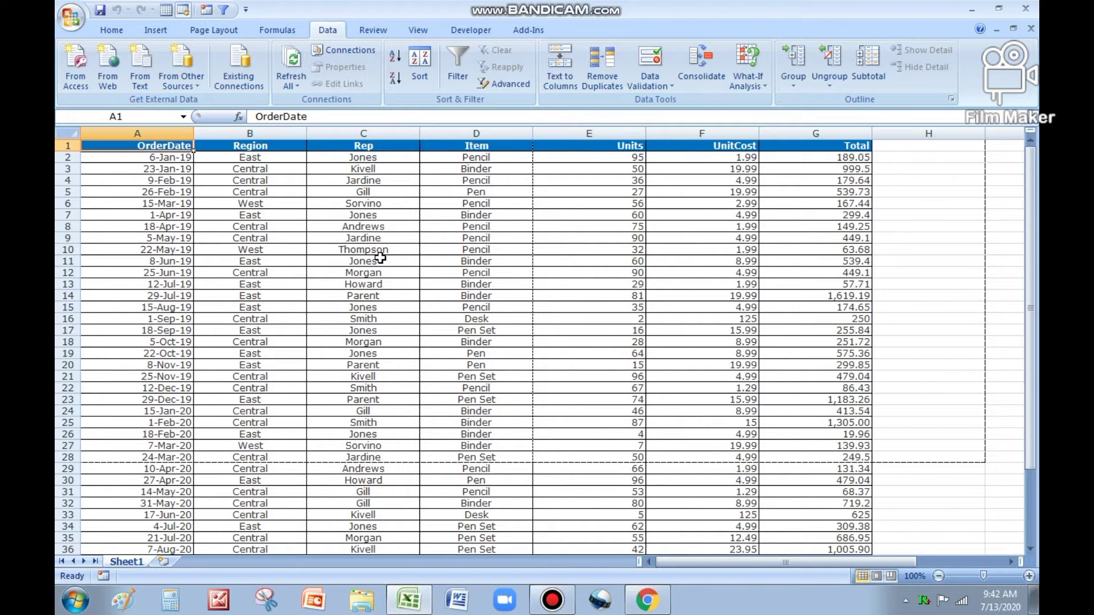
key("ctrl+shift+Right")
key("ctrl+shift+Down")
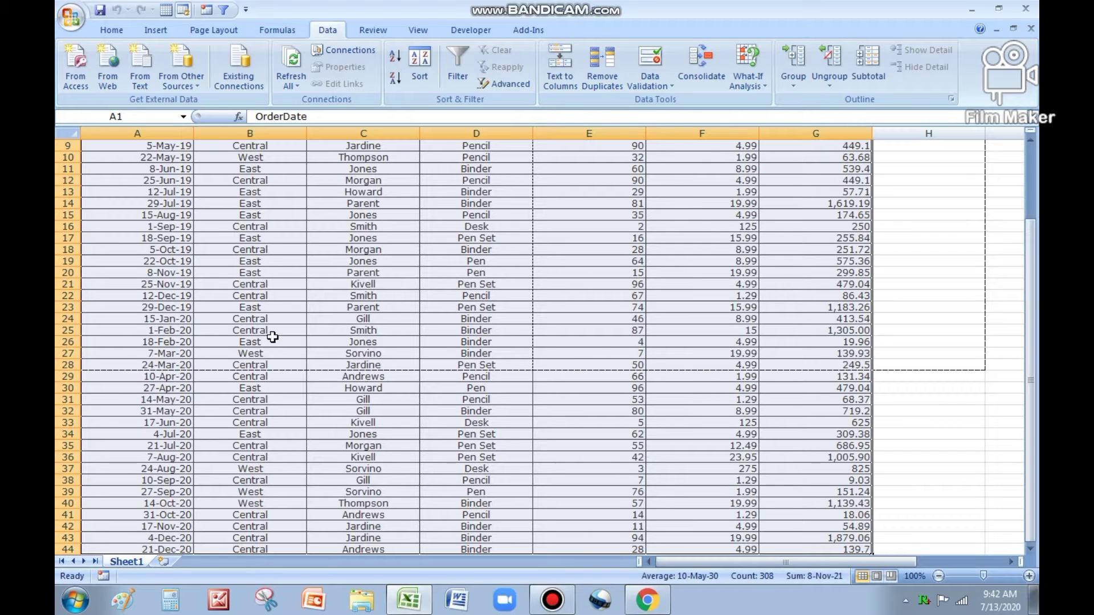
left_click(330, 30)
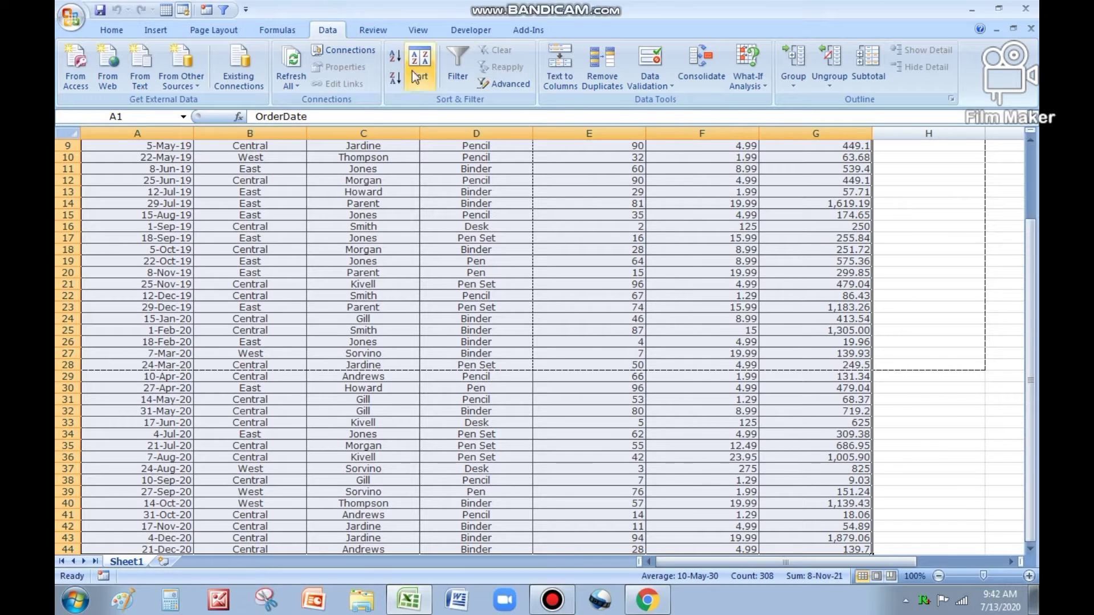
left_click(157, 32)
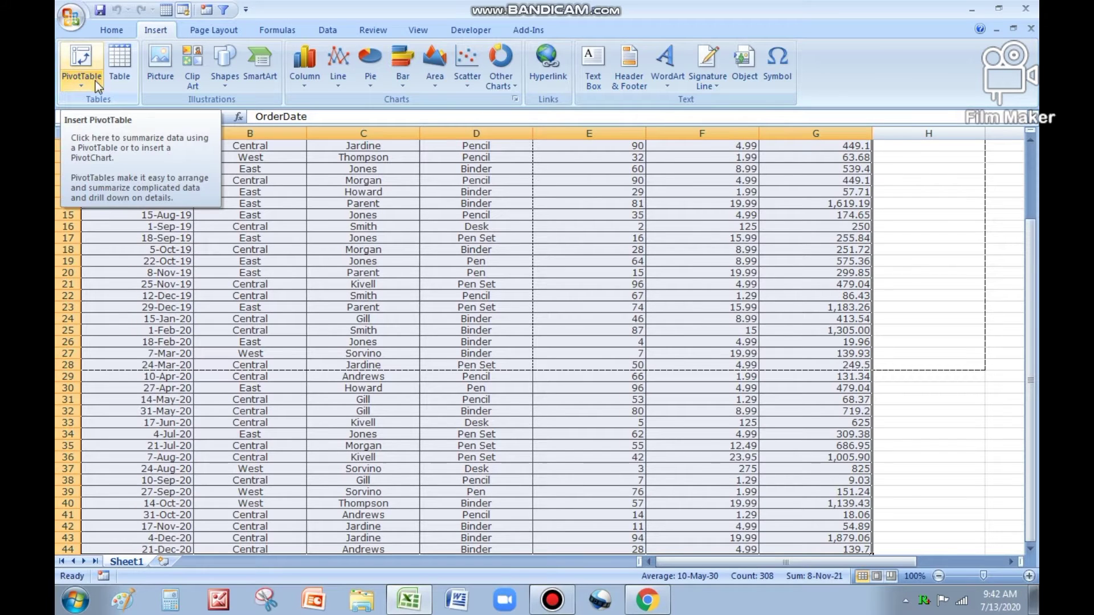
left_click(78, 64)
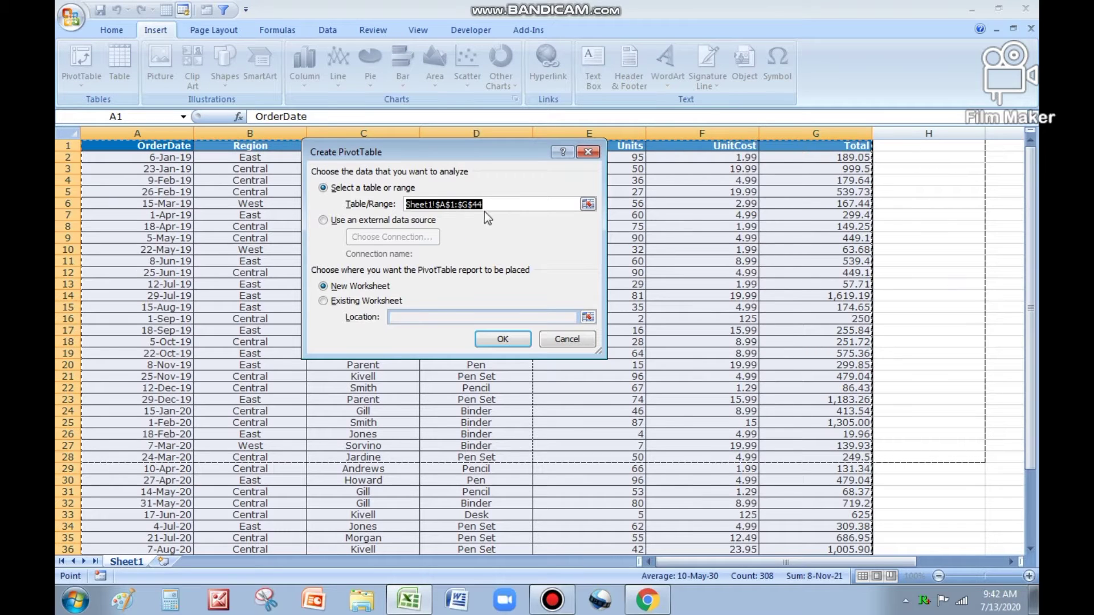
left_click_drag(420, 158, 544, 176)
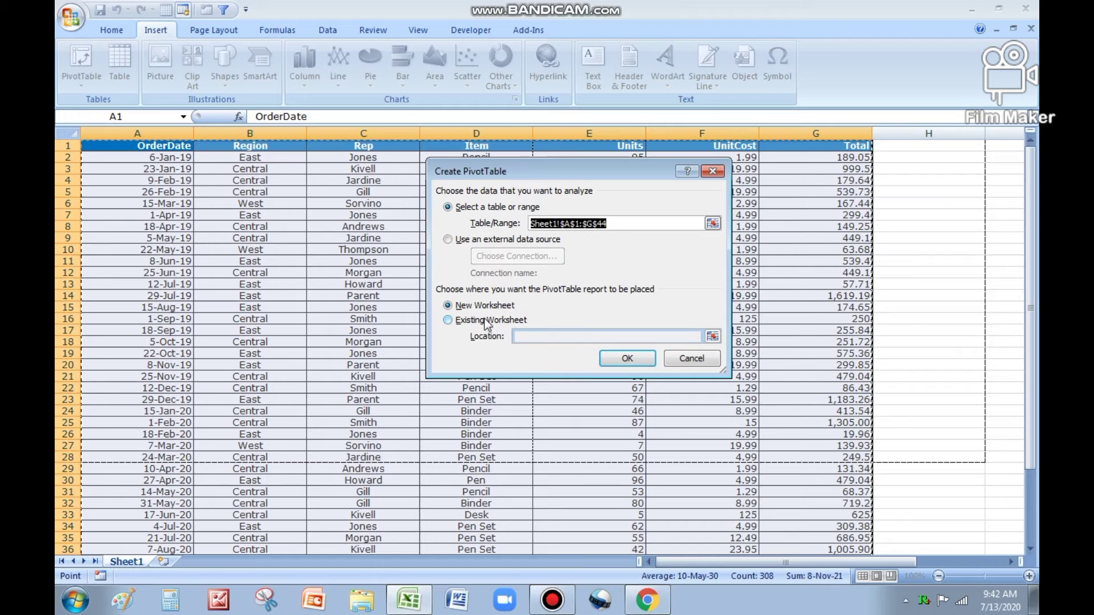
left_click(467, 308)
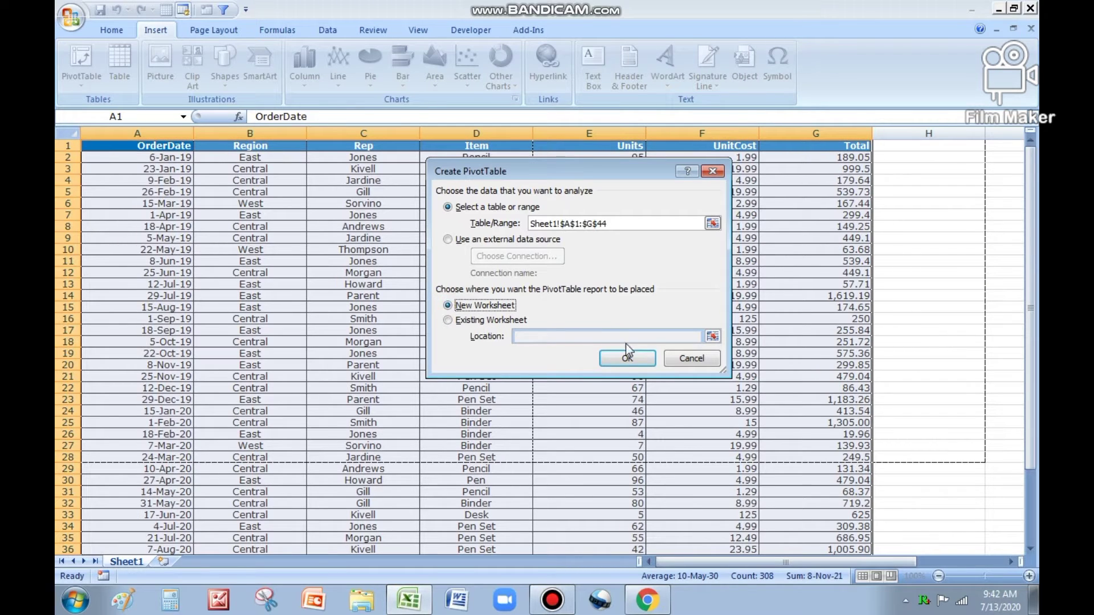
left_click(625, 359)
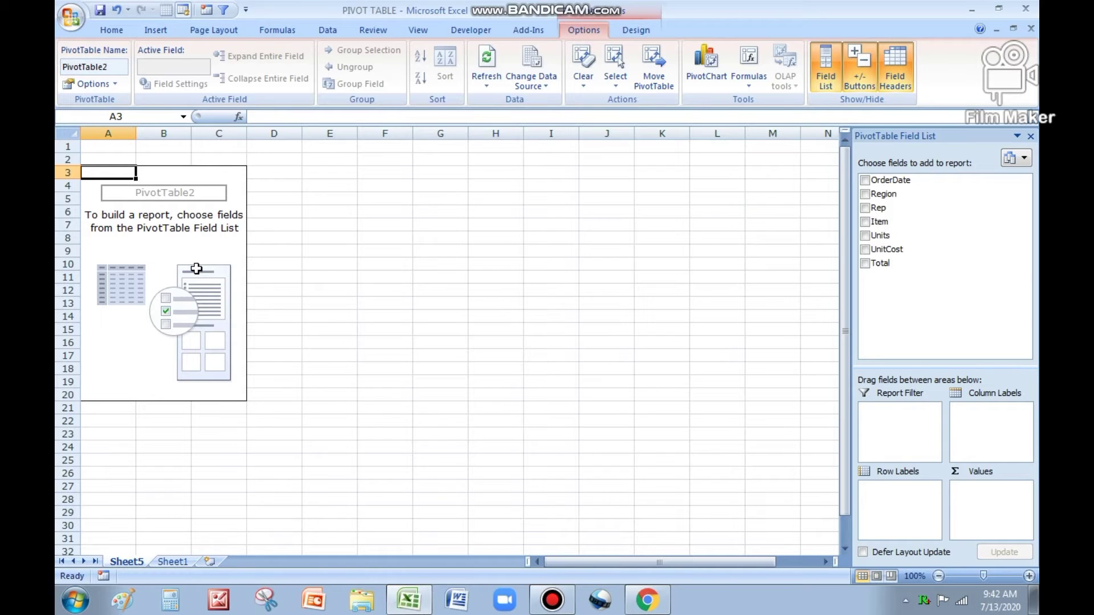
- Rename the new pivot table worksheet as Pivot
double_click(137, 562)
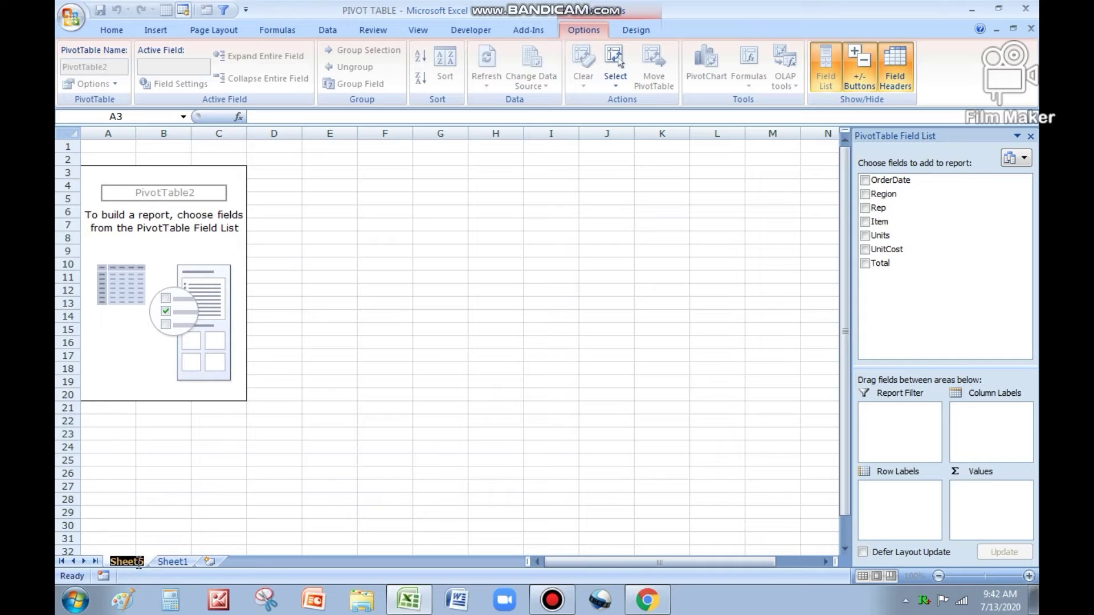
type("Piv")
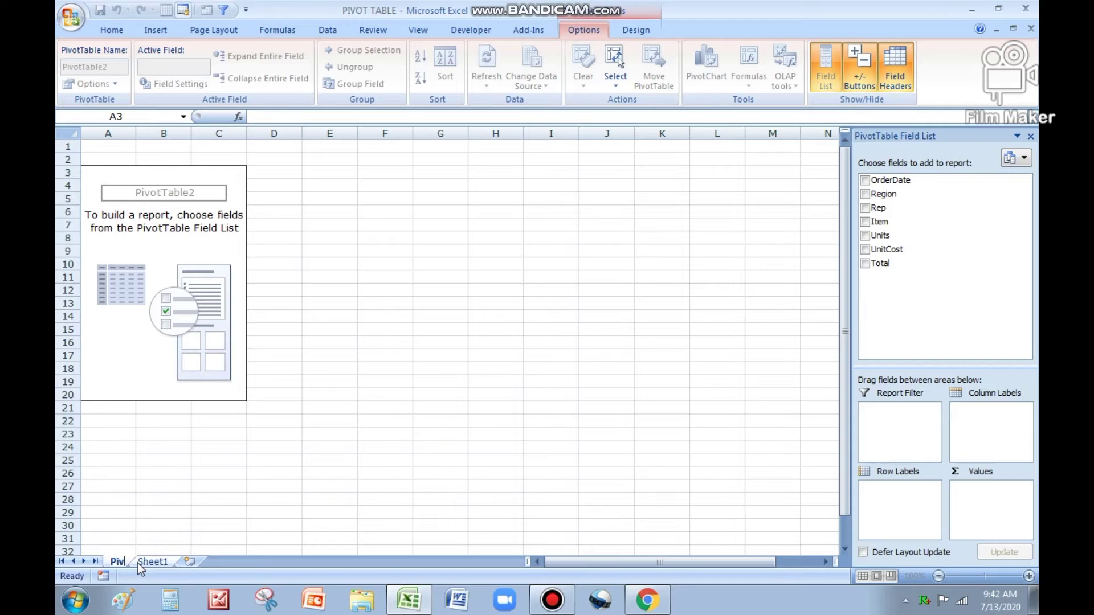
type("ot")
key("Return")
- Rename the source worksheet Sheet1 as Data
left_click(164, 562)
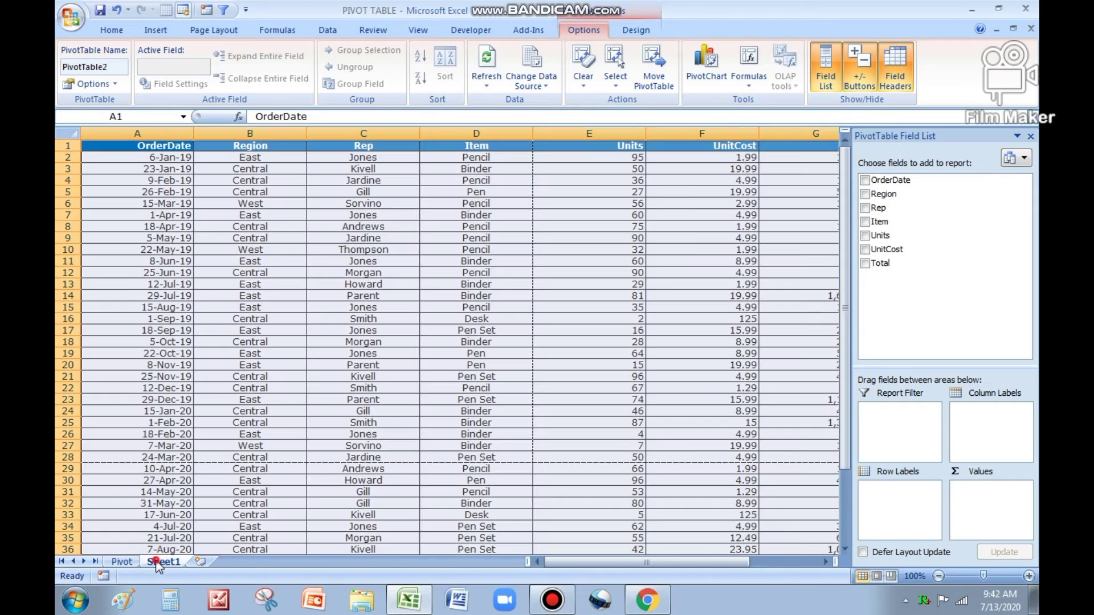
double_click(166, 563)
type("Data")
key("Return")
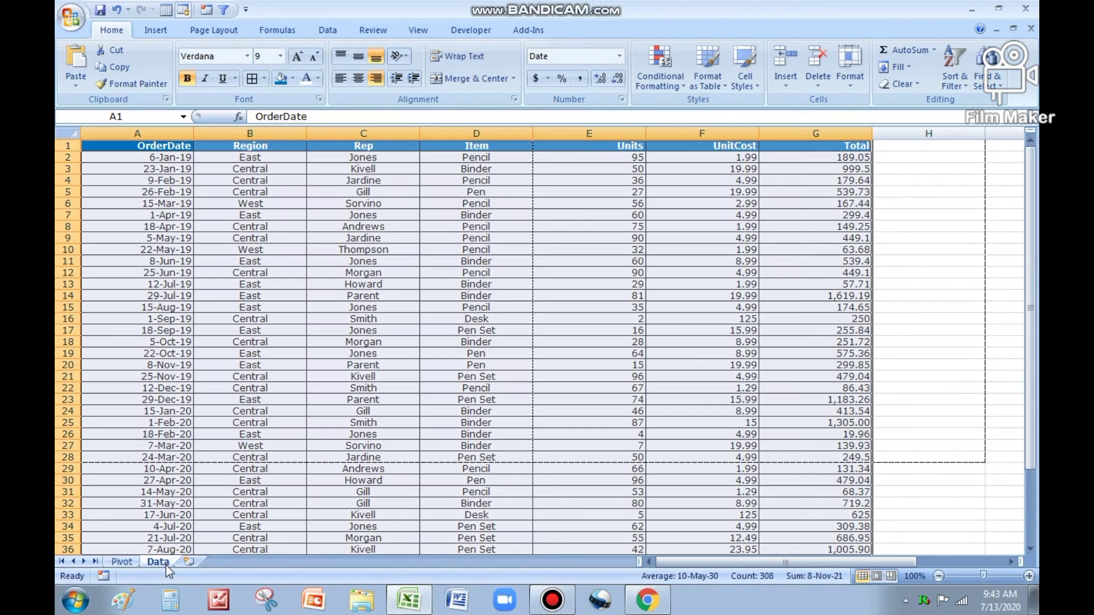
- Compare the empty pivot sheet with the source data, highlighting the Region through Units columns on the Data sheet
left_click(130, 562)
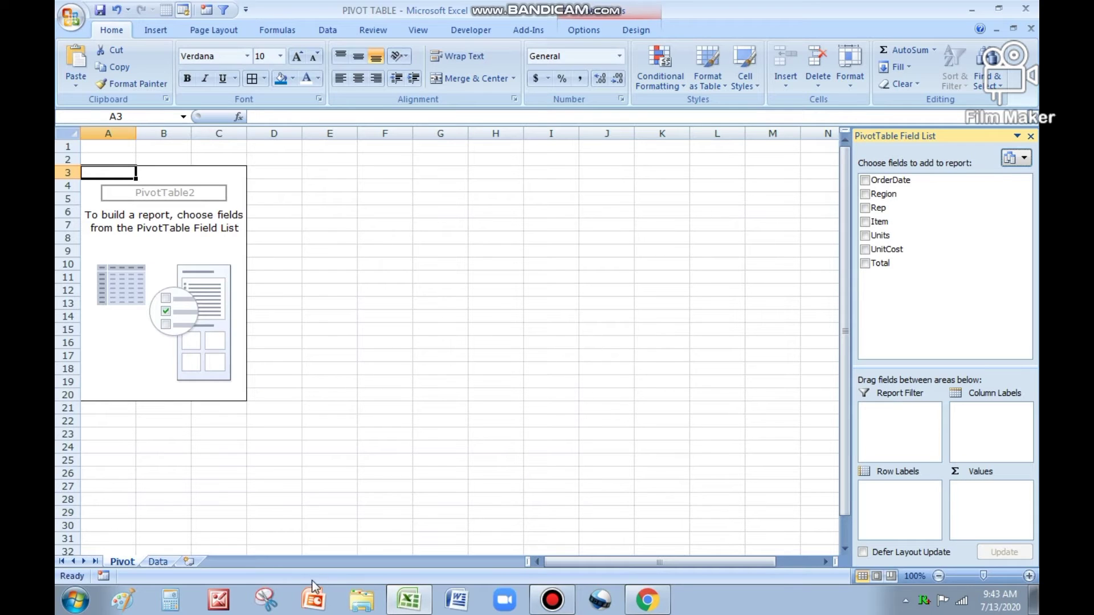
left_click(156, 562)
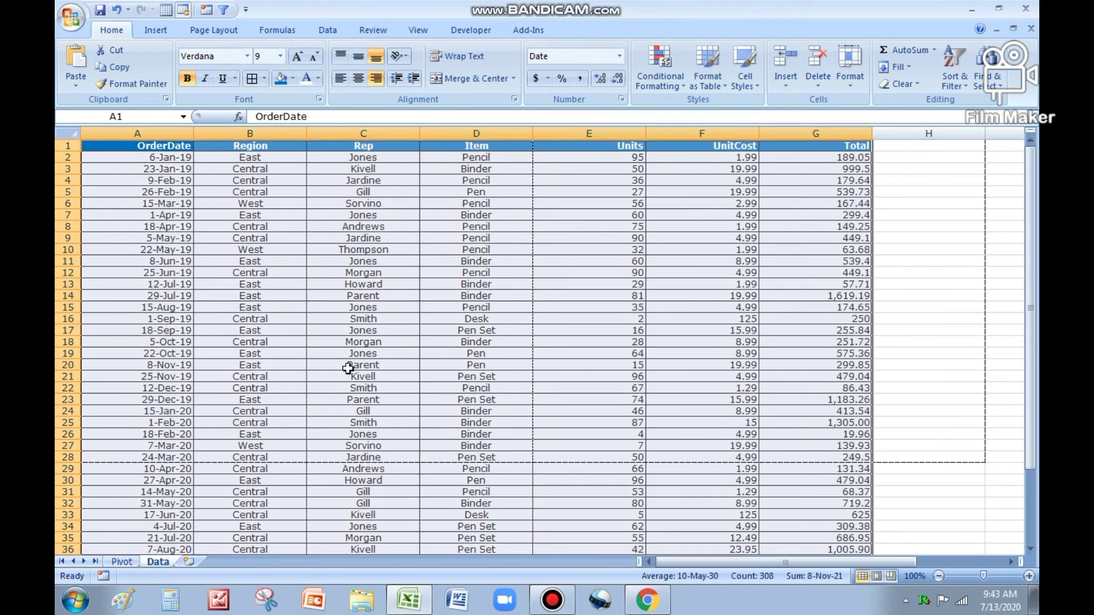
left_click(297, 149)
key("ctrl+shift+Down")
left_click(274, 133)
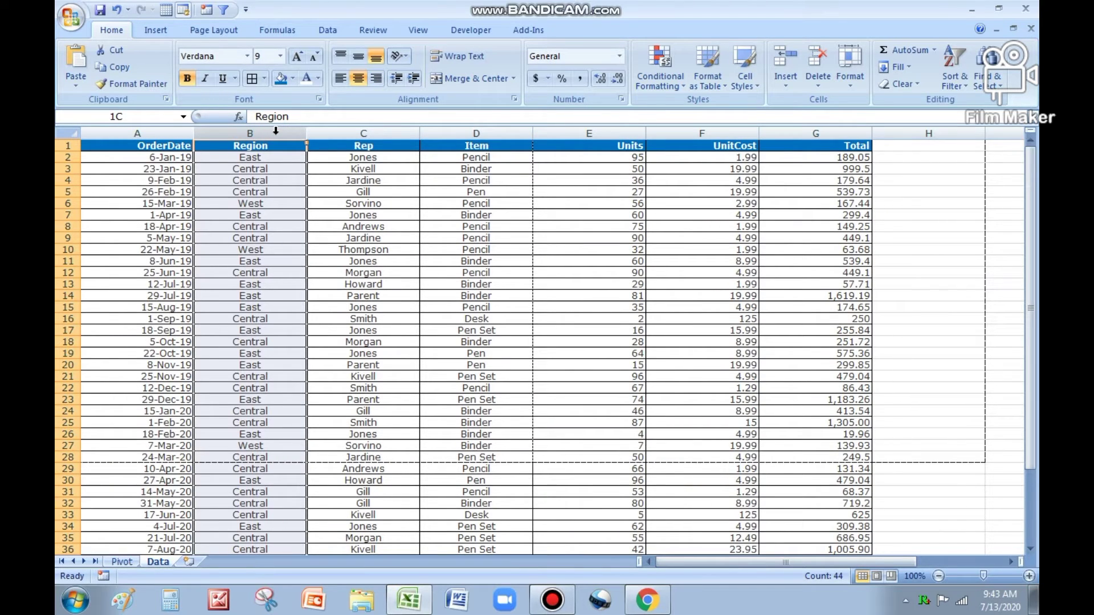
left_click_drag(276, 131, 580, 188)
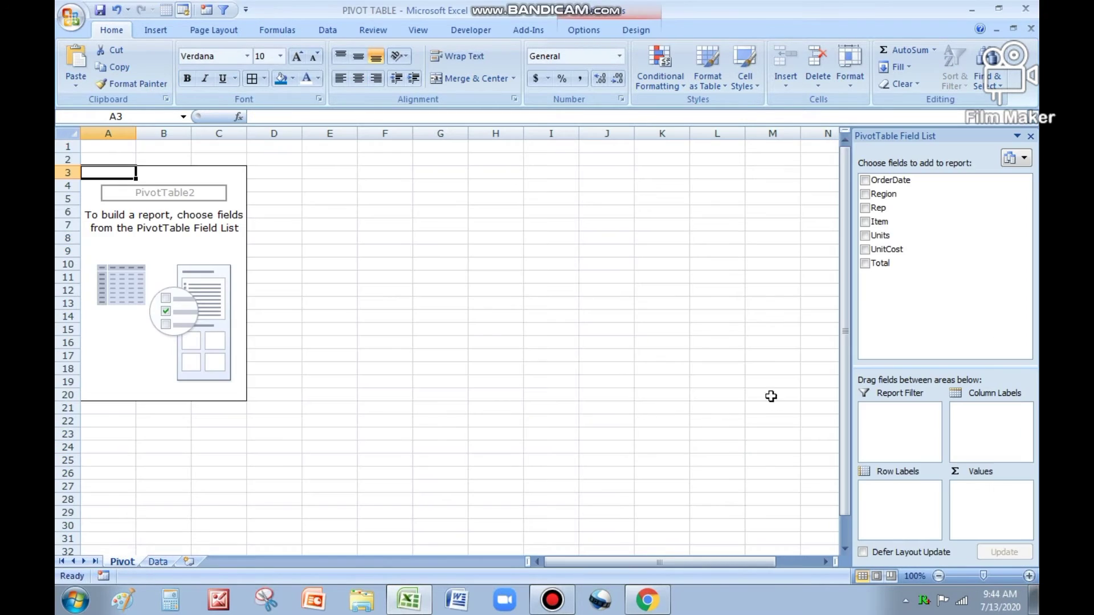
- Add Region as the pivot table's first row label and nest Item beneath it
left_click_drag(905, 200, 912, 520)
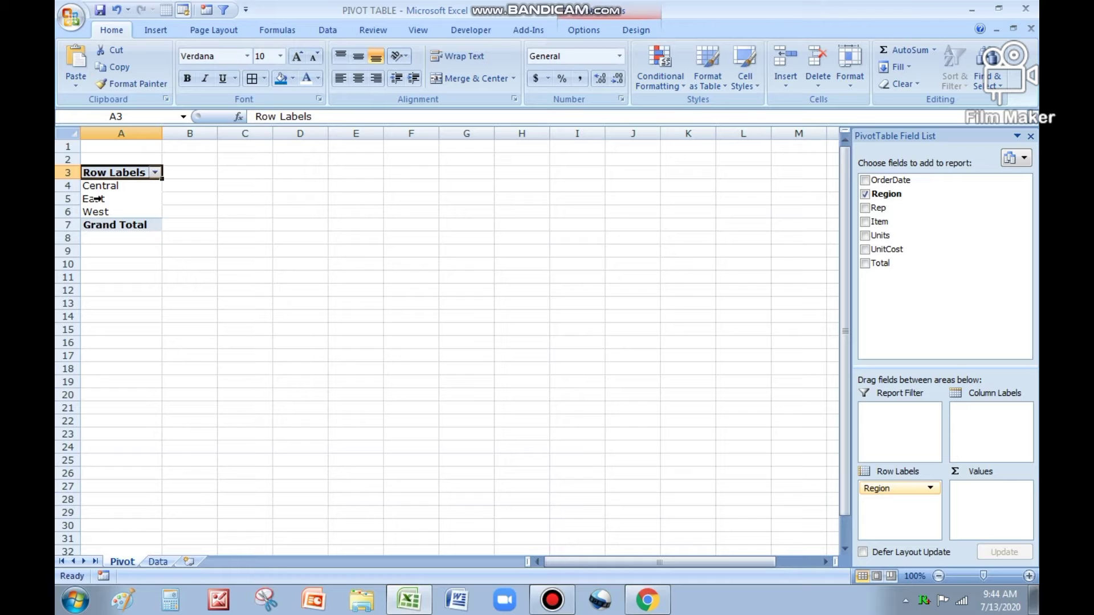
left_click(158, 562)
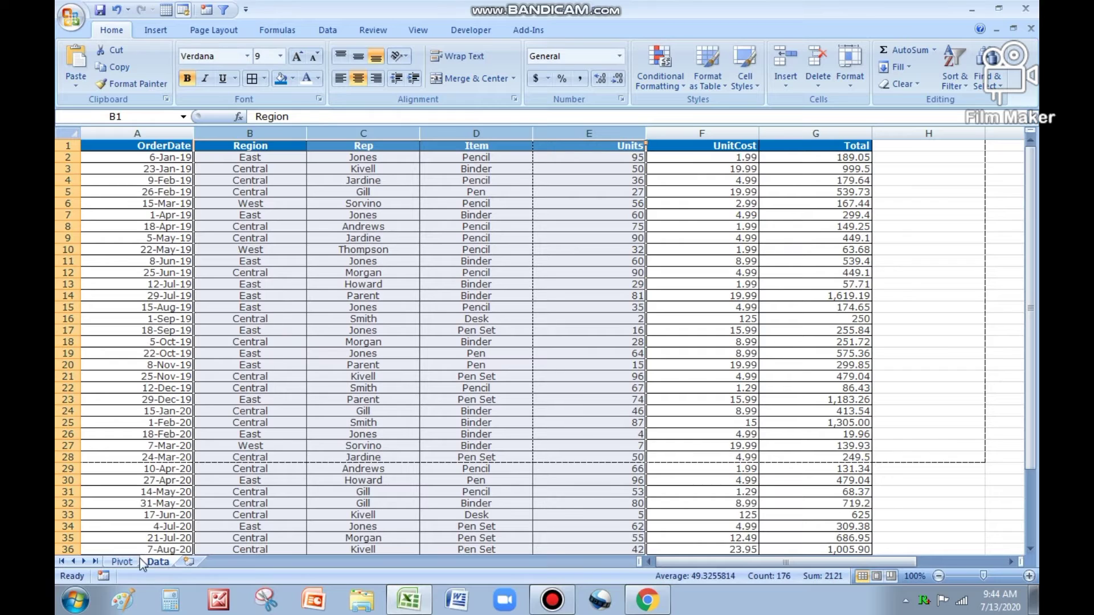
left_click(122, 562)
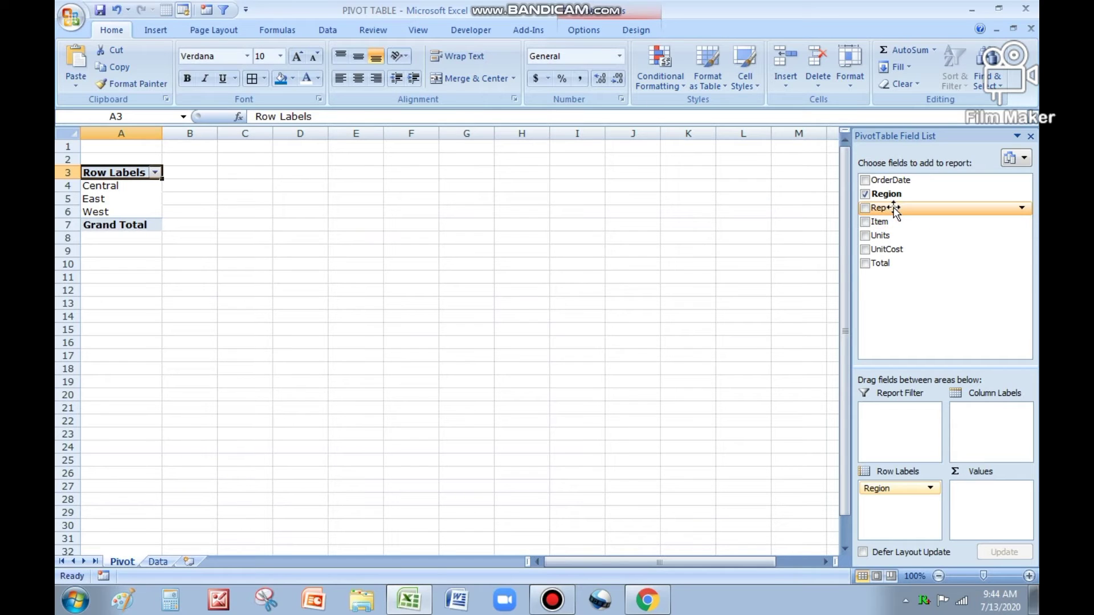
left_click_drag(900, 222, 905, 518)
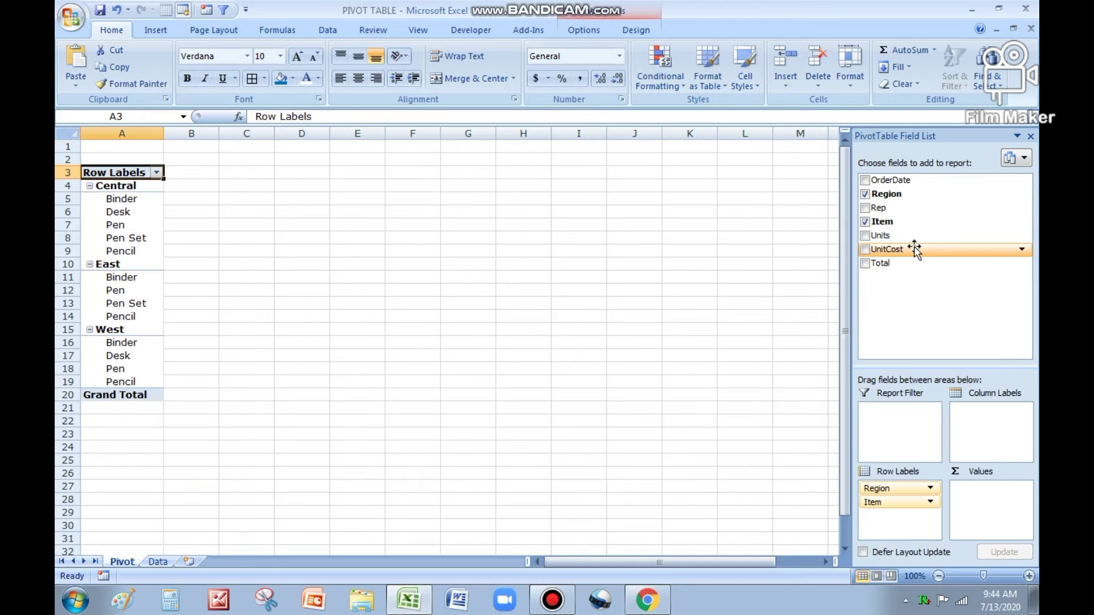
- Add the Total field to the pivot table's values as Sum of Total
left_click_drag(900, 264, 988, 521)
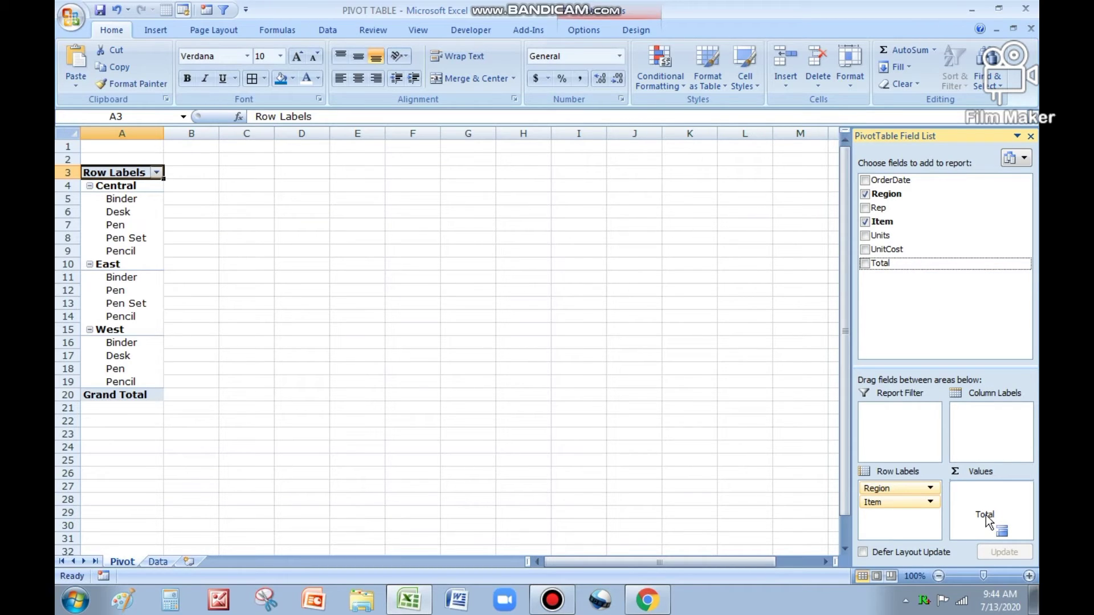
left_click_drag(987, 522, 980, 502)
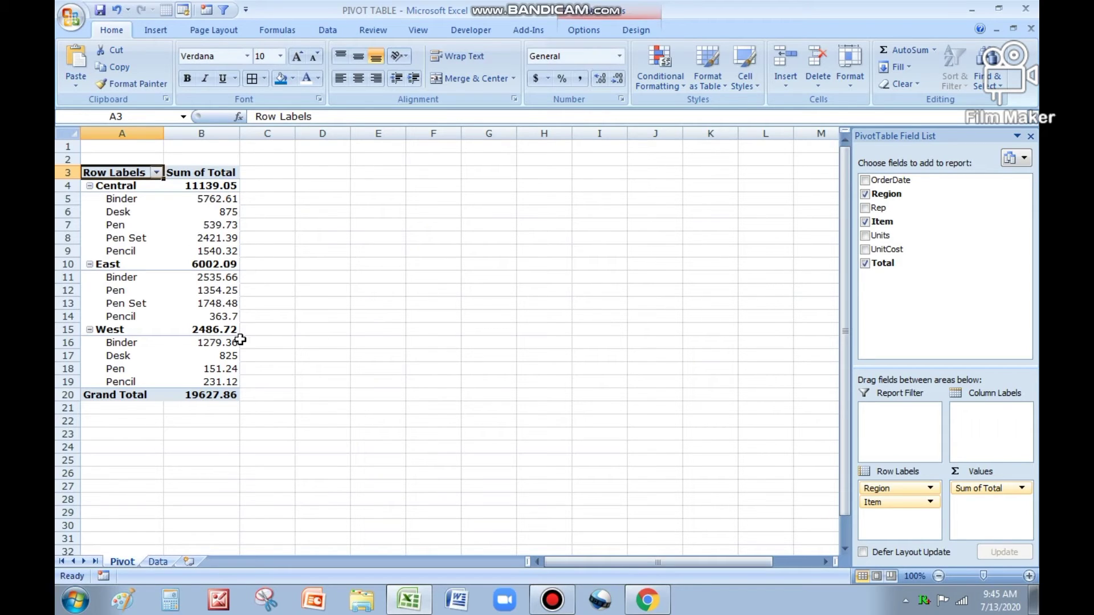
mouse_move(237, 337)
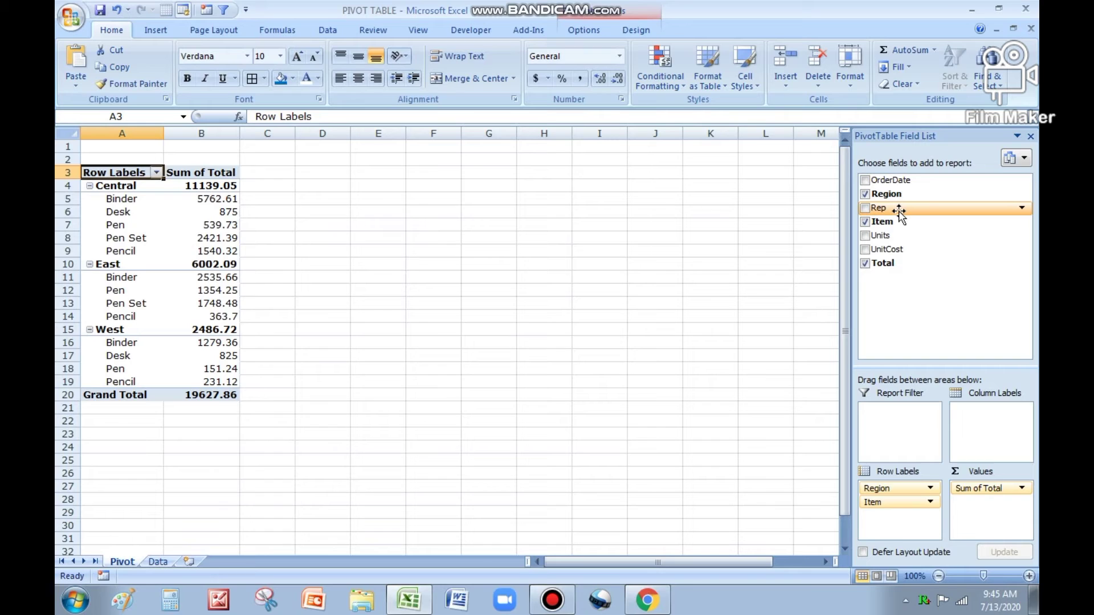
- Nest Rep below Item in the pivot table's row labels and inspect one rep's amount under Central Binder
left_click_drag(899, 211, 907, 524)
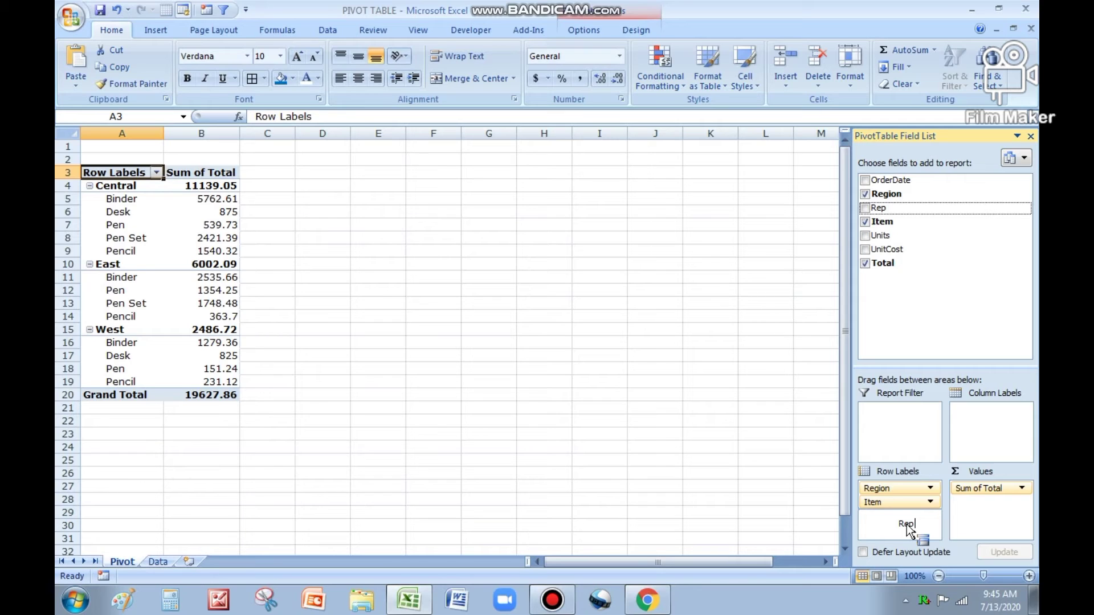
left_click_drag(907, 524, 907, 524)
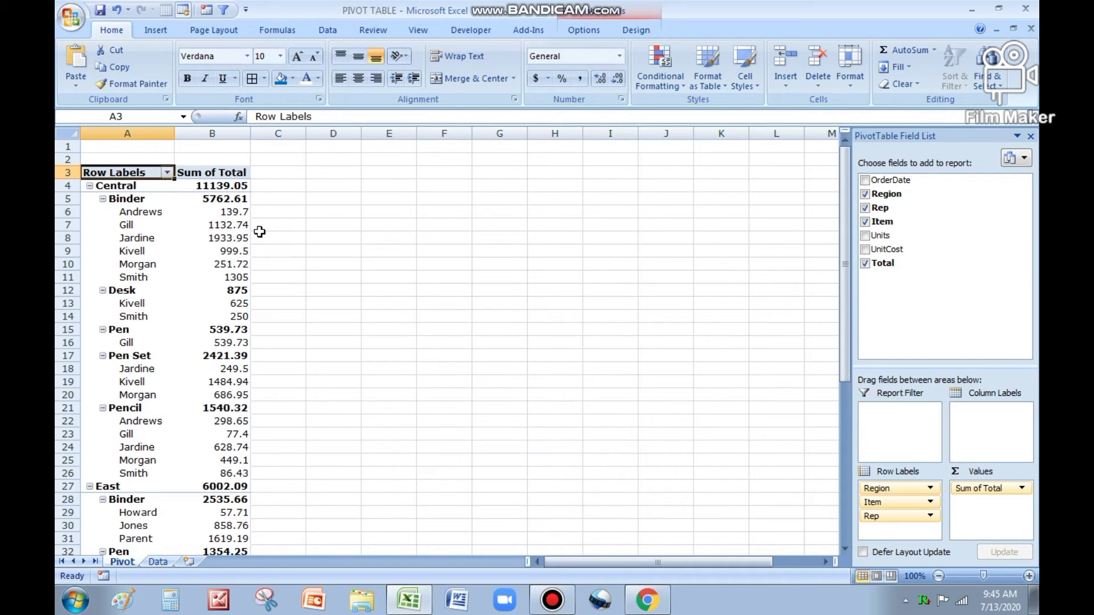
left_click(142, 266)
left_click(231, 266)
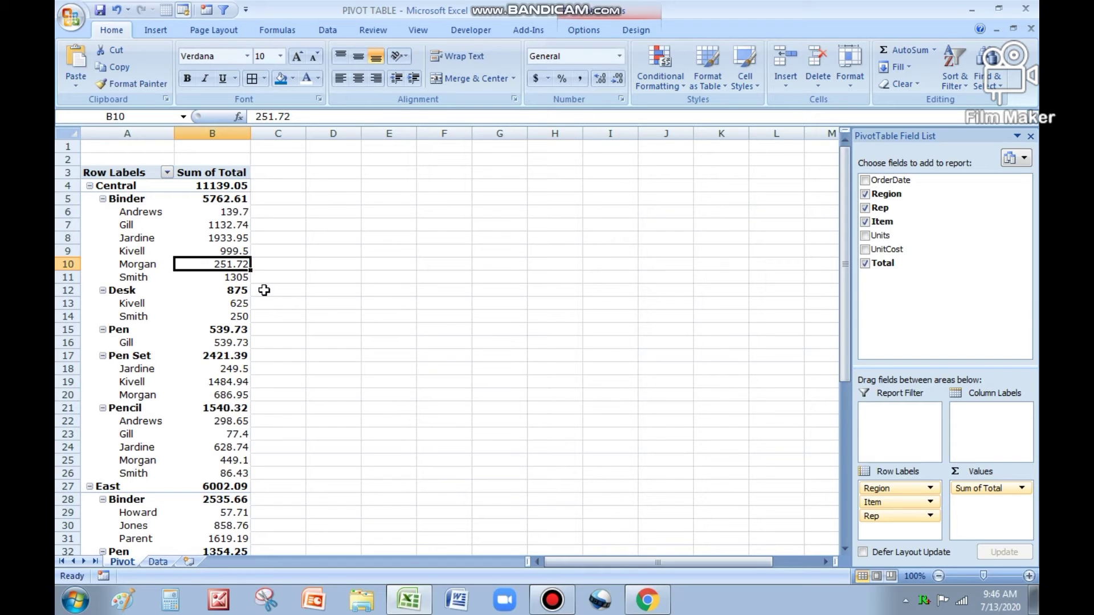
- Turn on the Classic PivotTable layout, which enables dragging of fields in the grid, in the pivot table's display options
right_click(170, 214)
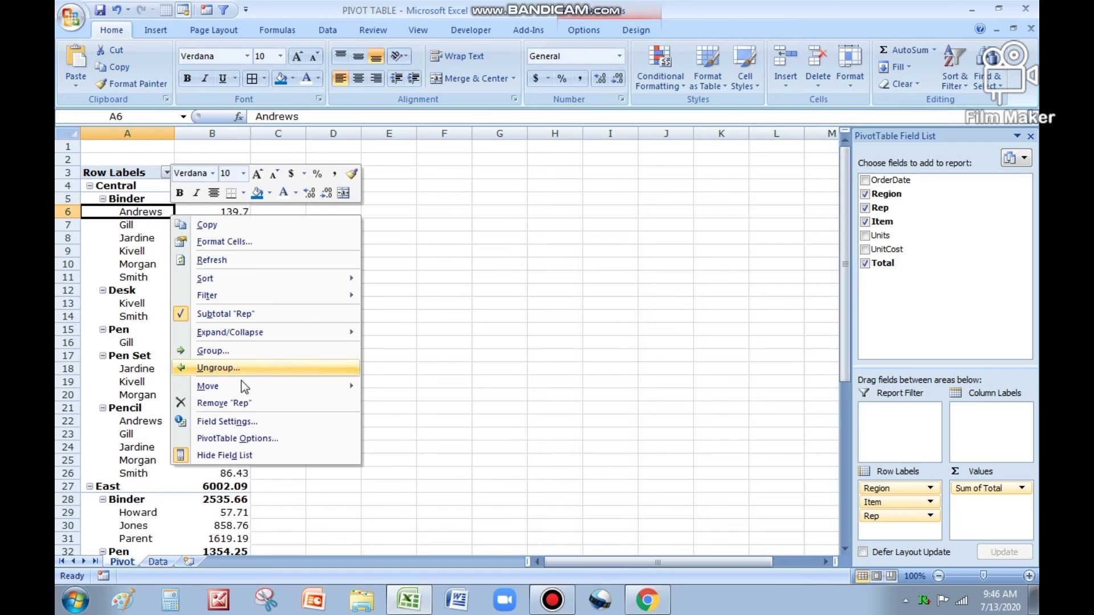
left_click(238, 439)
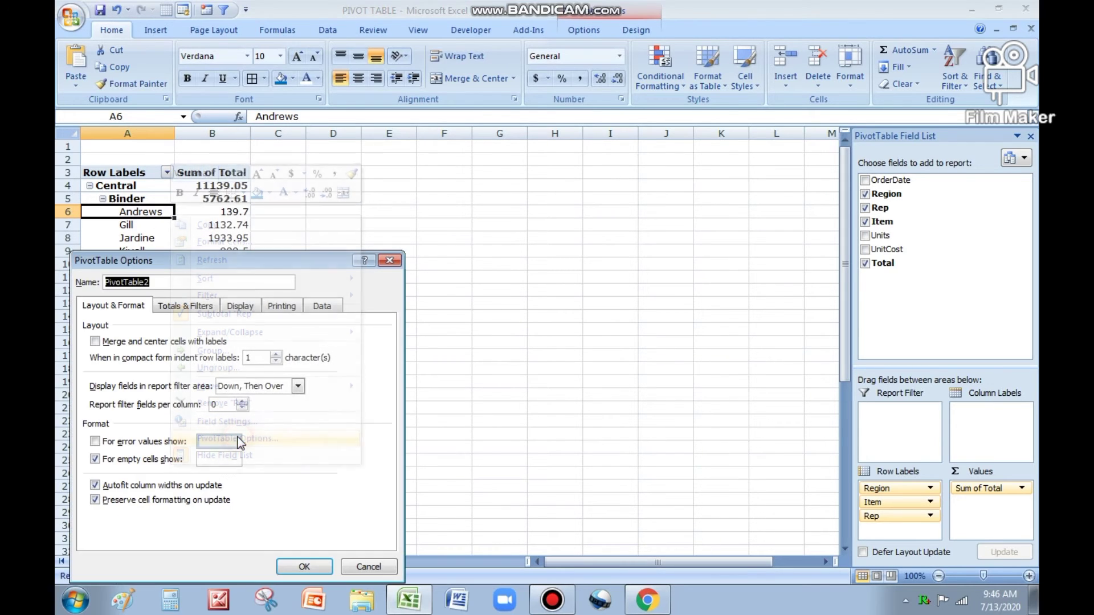
left_click(250, 306)
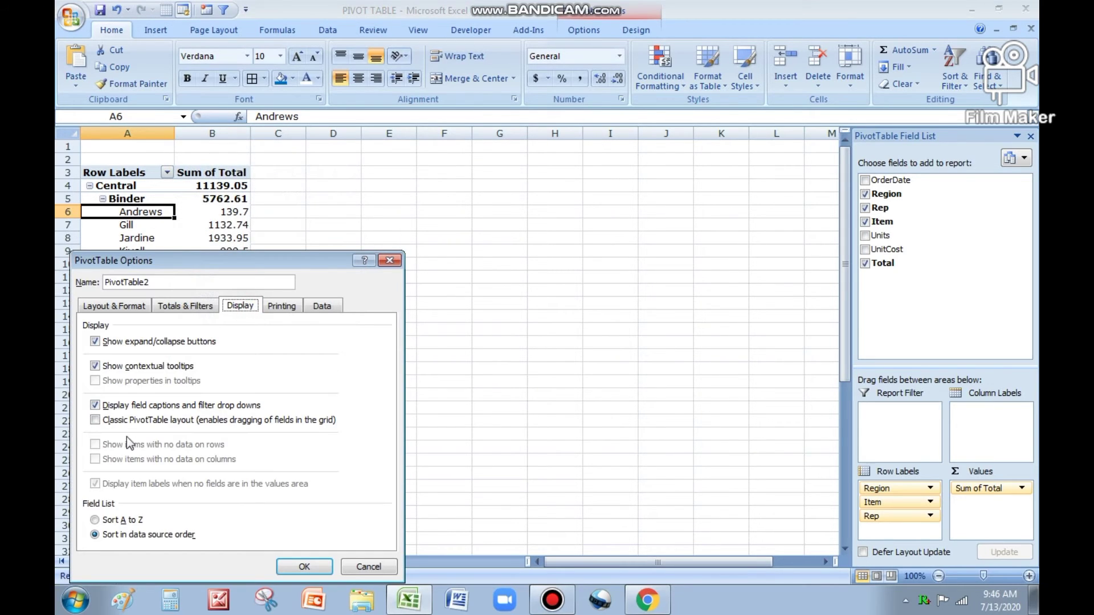
left_click(95, 421)
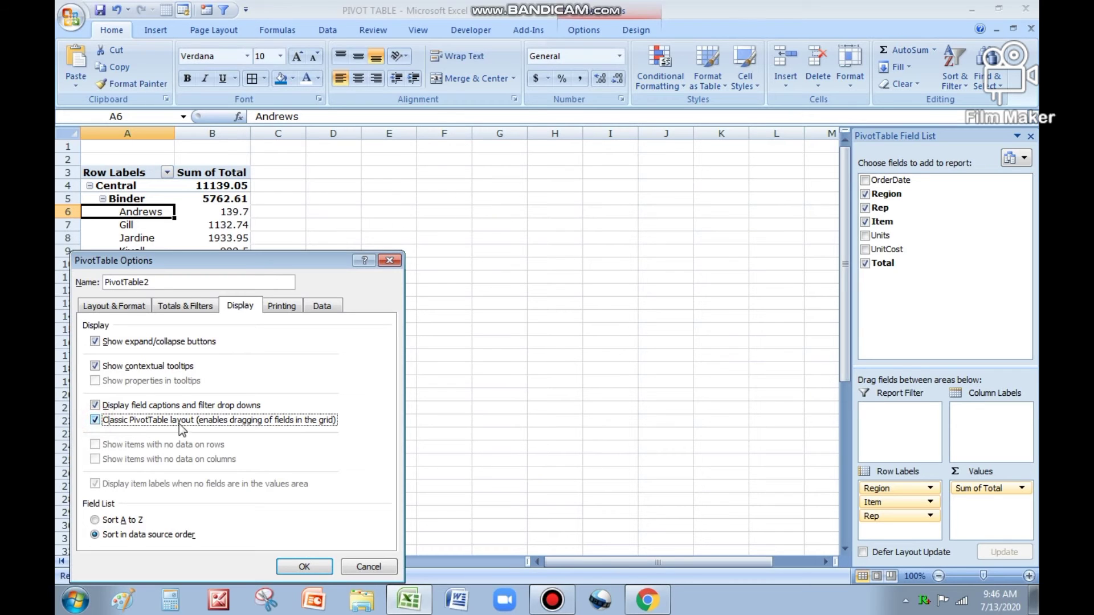
left_click(313, 568)
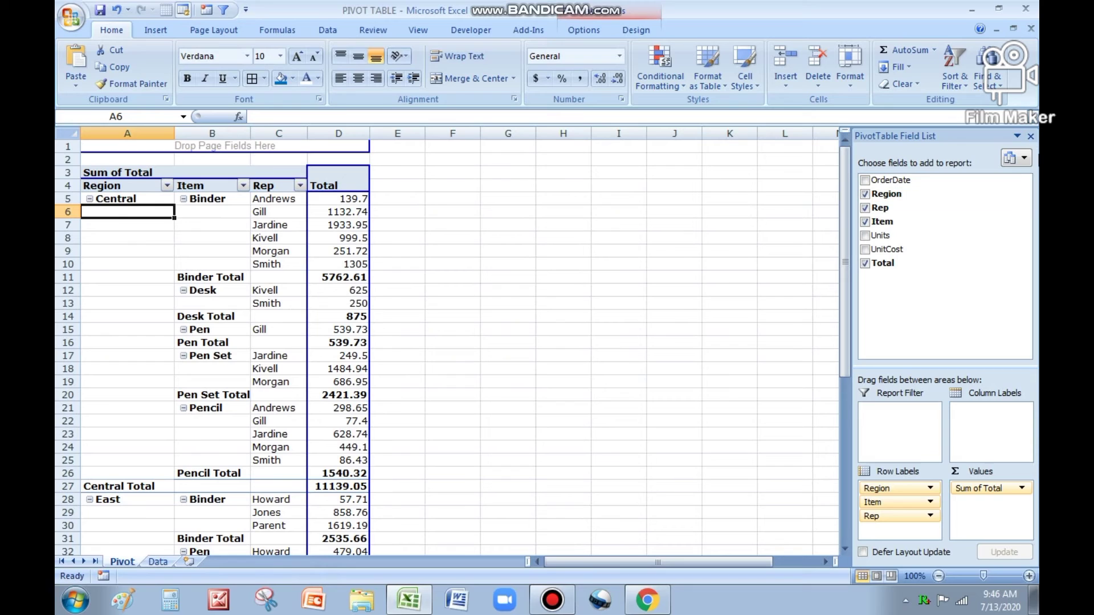
- Examine the Central region's rows in the classic layout, checking the Binder reps and the Binder and Desk subtotals
left_click(233, 291)
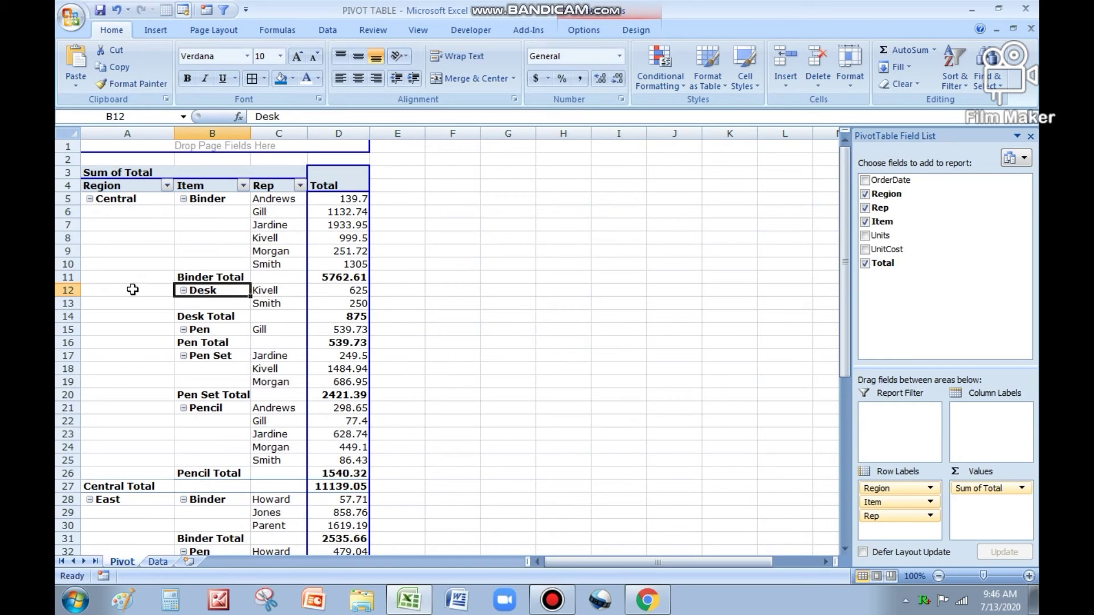
left_click(125, 199)
left_click(226, 198)
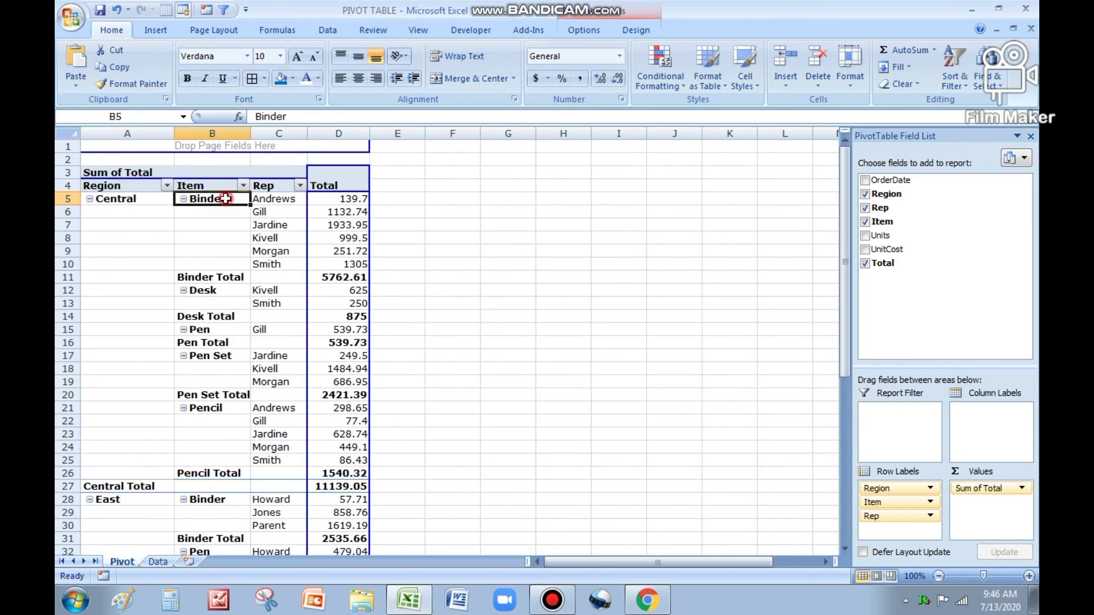
left_click(217, 280)
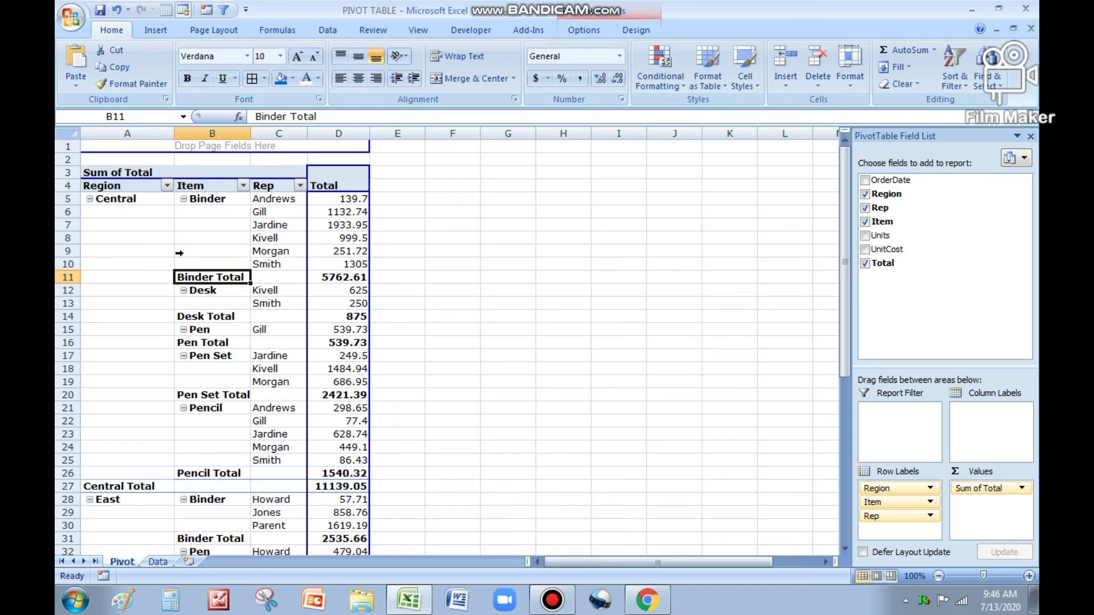
left_click_drag(274, 200, 298, 266)
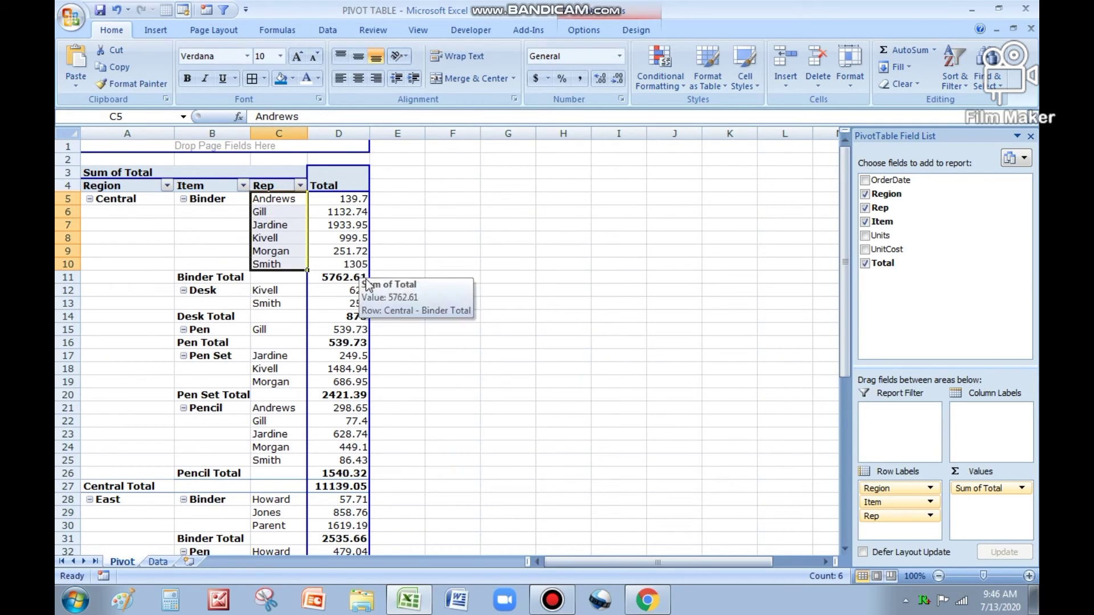
left_click(196, 276)
left_click(342, 280)
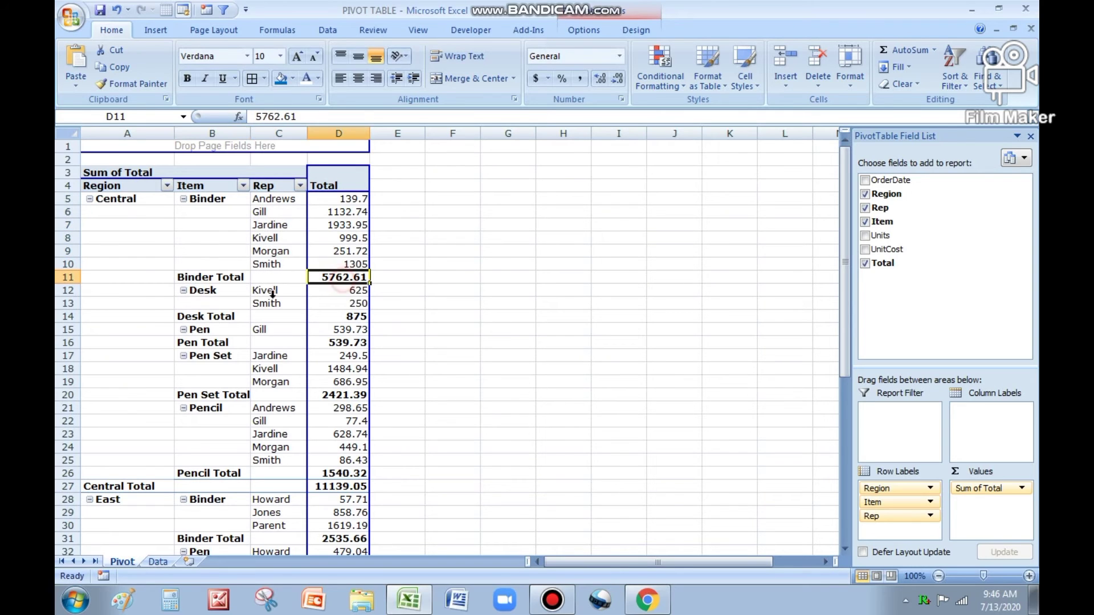
left_click(215, 318)
left_click(349, 316)
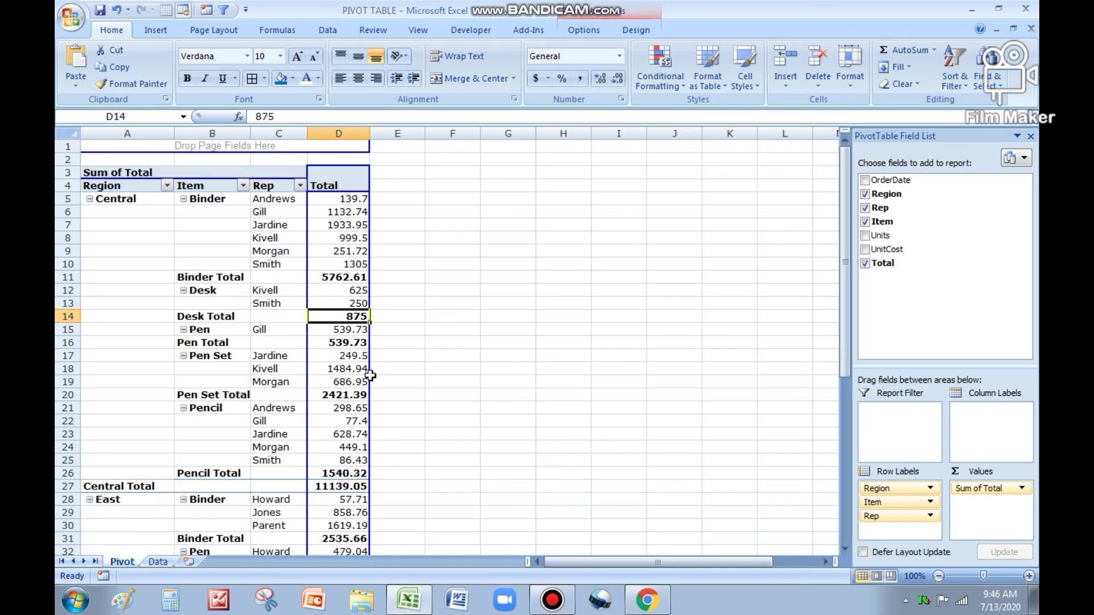
- Apply the first blue style of the Dark group to the pivot table
left_click(278, 227)
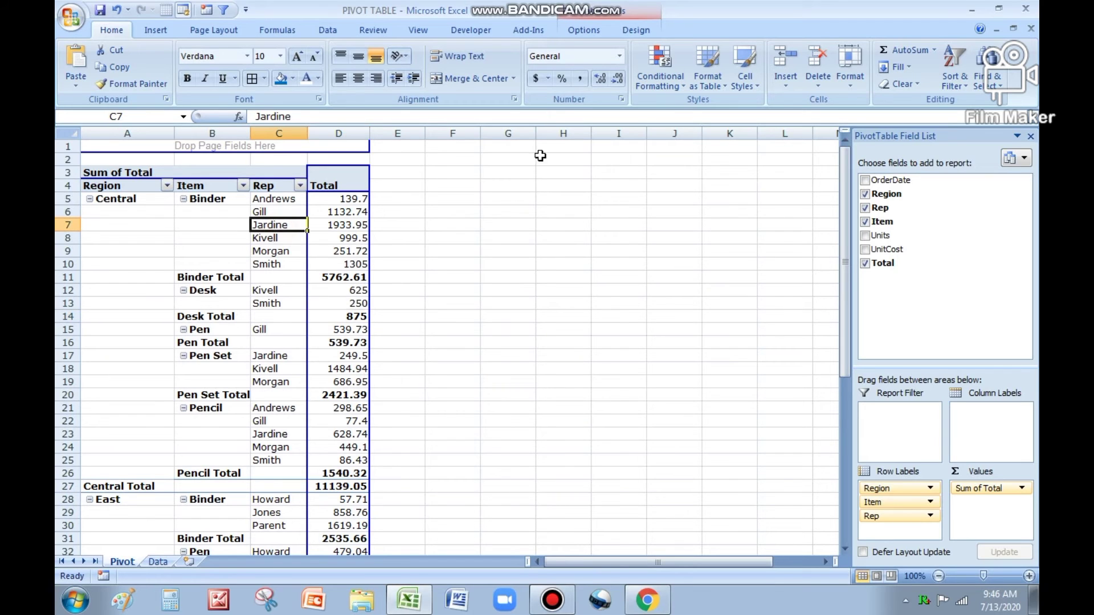
left_click(625, 27)
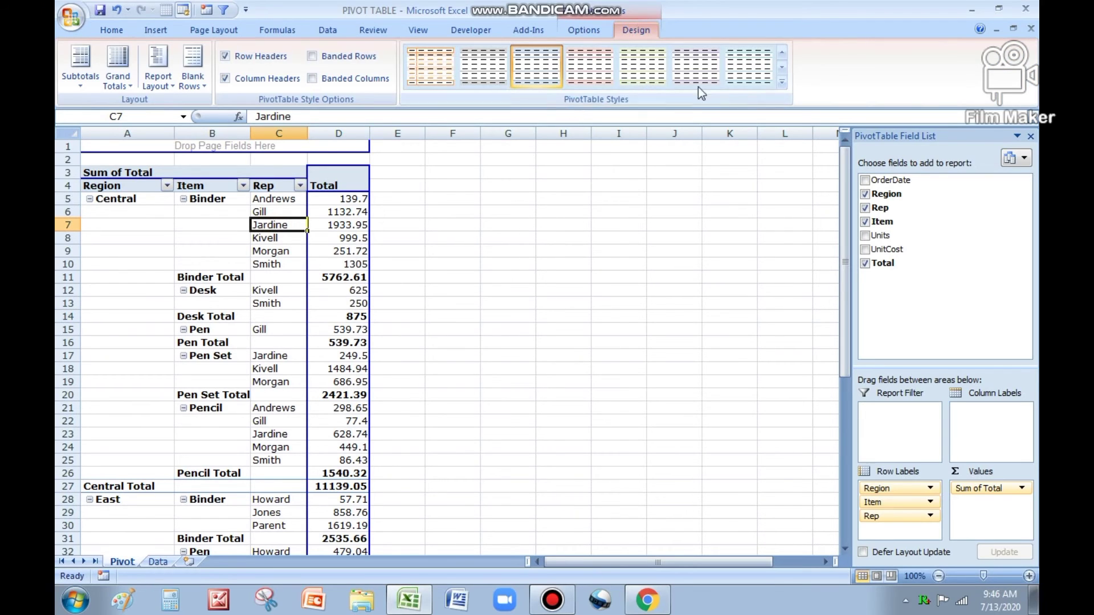
left_click(783, 81)
scroll(593, 344, "down", 3)
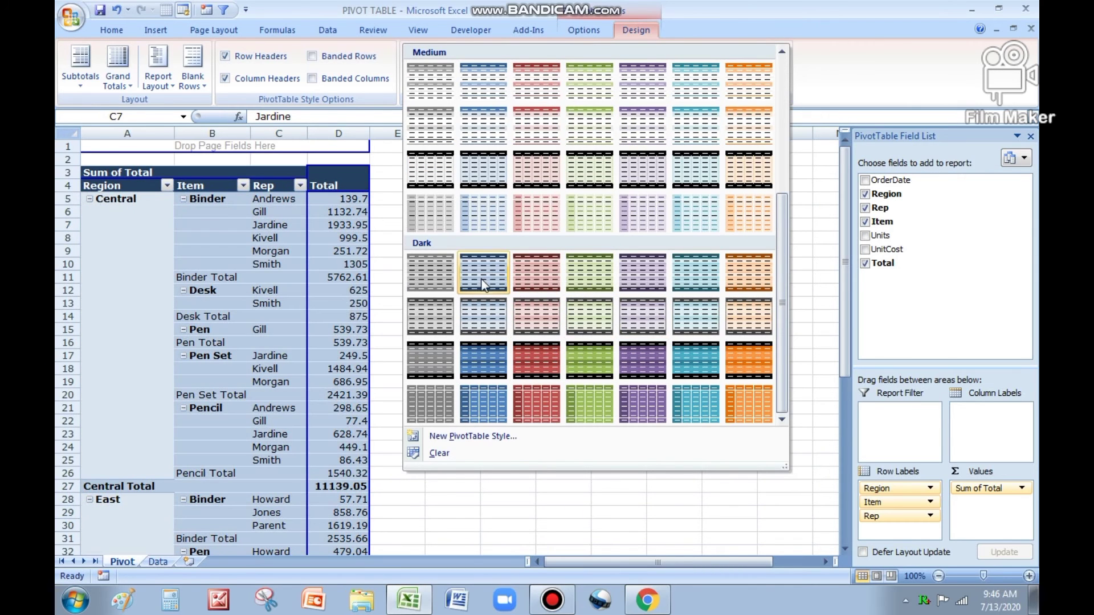
left_click(482, 276)
left_click(485, 288)
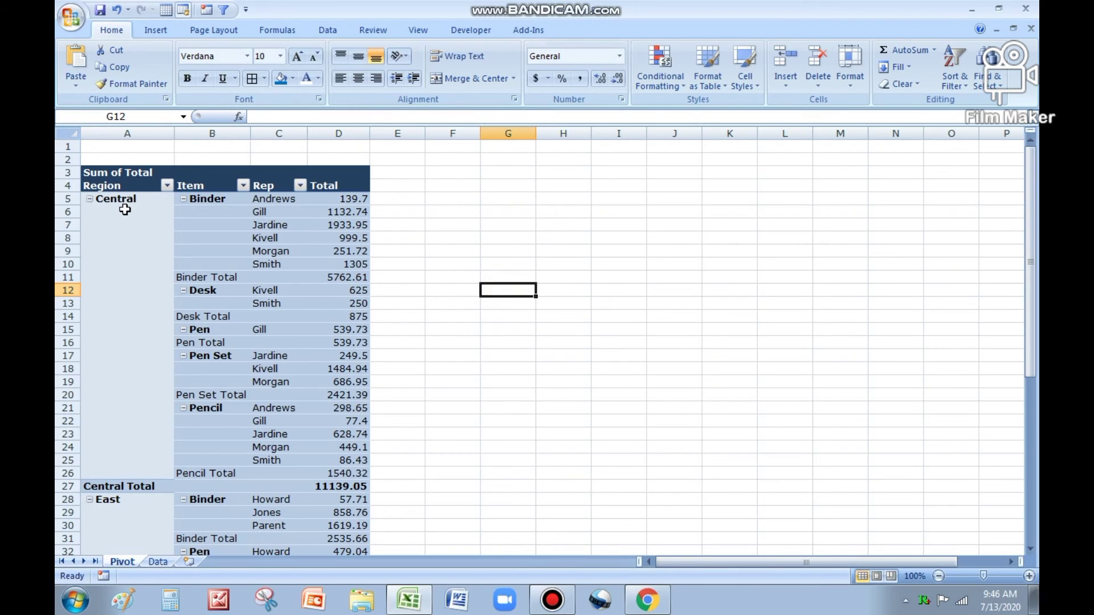
- Remove the Rep field from the pivot table by pulling it off the grid, leaving Region and Item as row fields
left_click(225, 199)
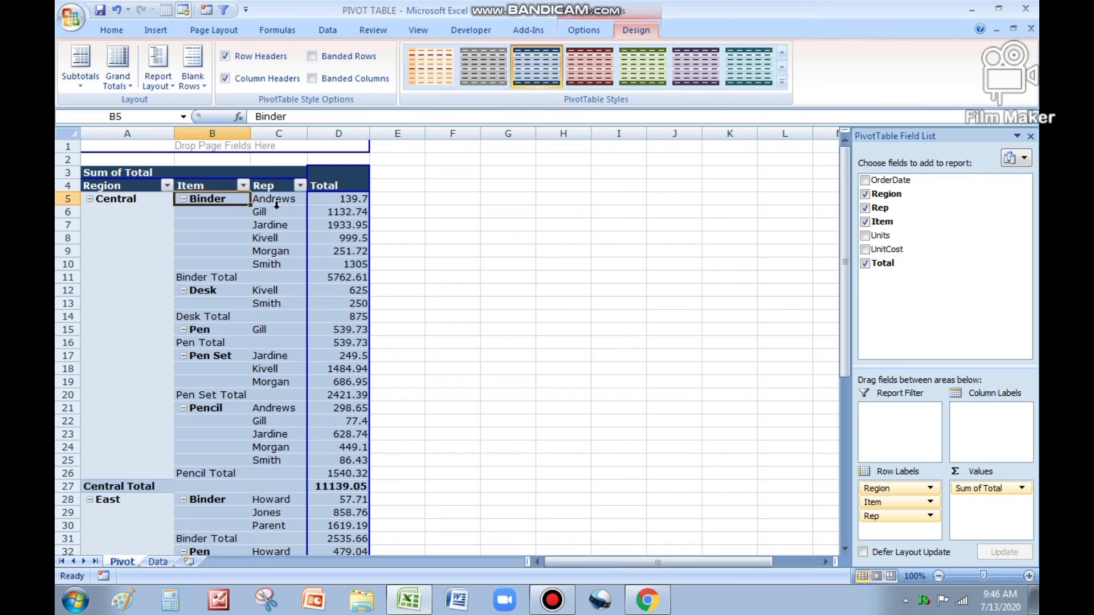
left_click(275, 202)
left_click(268, 191)
left_click_drag(267, 192, 593, 248)
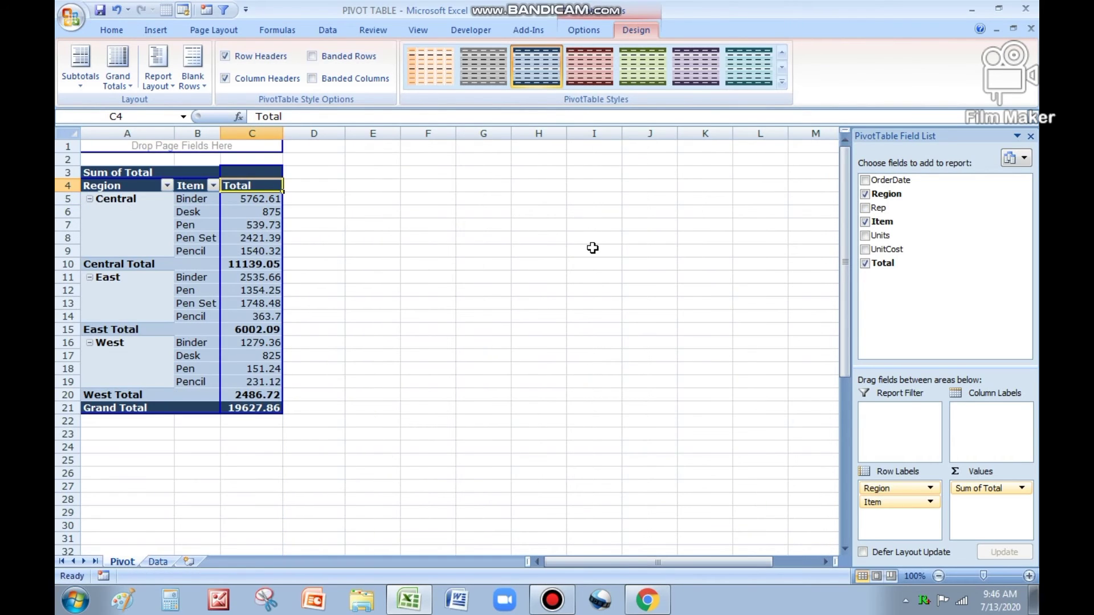
- Review the Central, East and West totals and the grand total in the pivot table
left_click(253, 265)
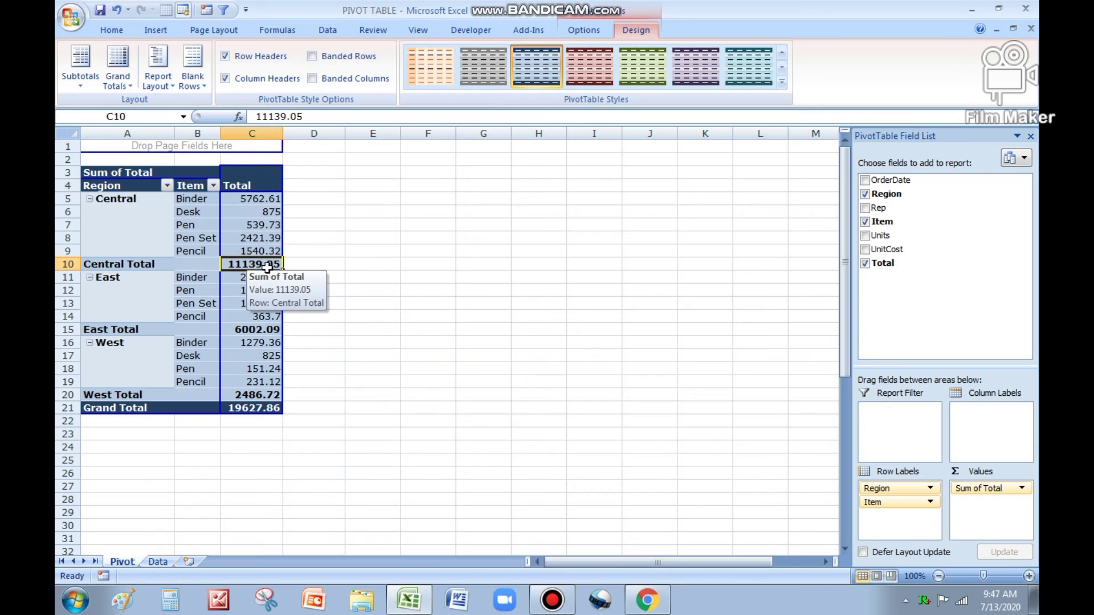
left_click(134, 327)
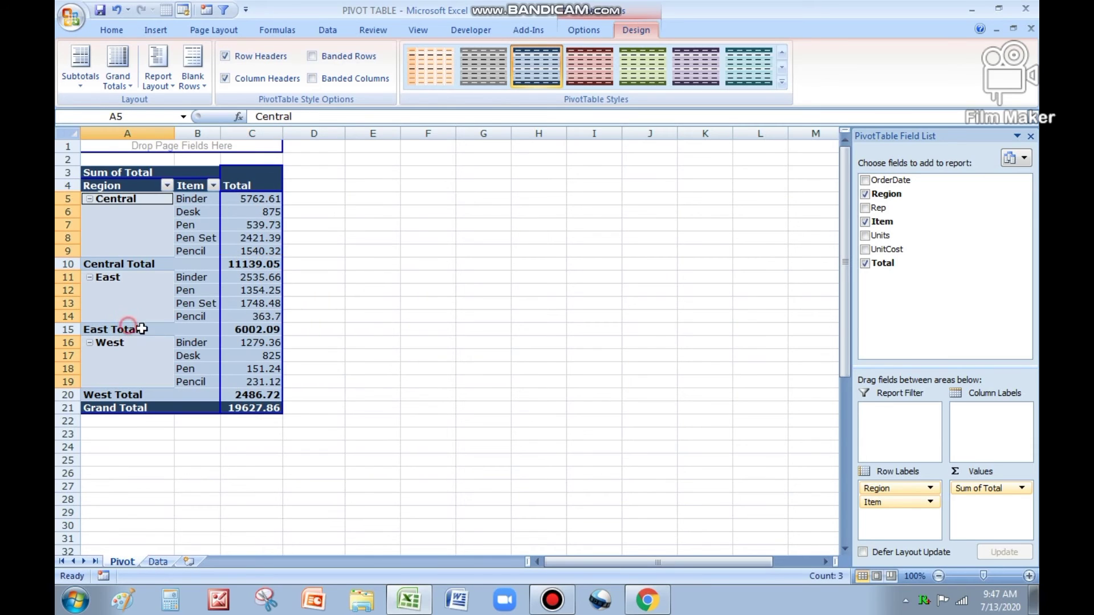
left_click(269, 332)
left_click(104, 399)
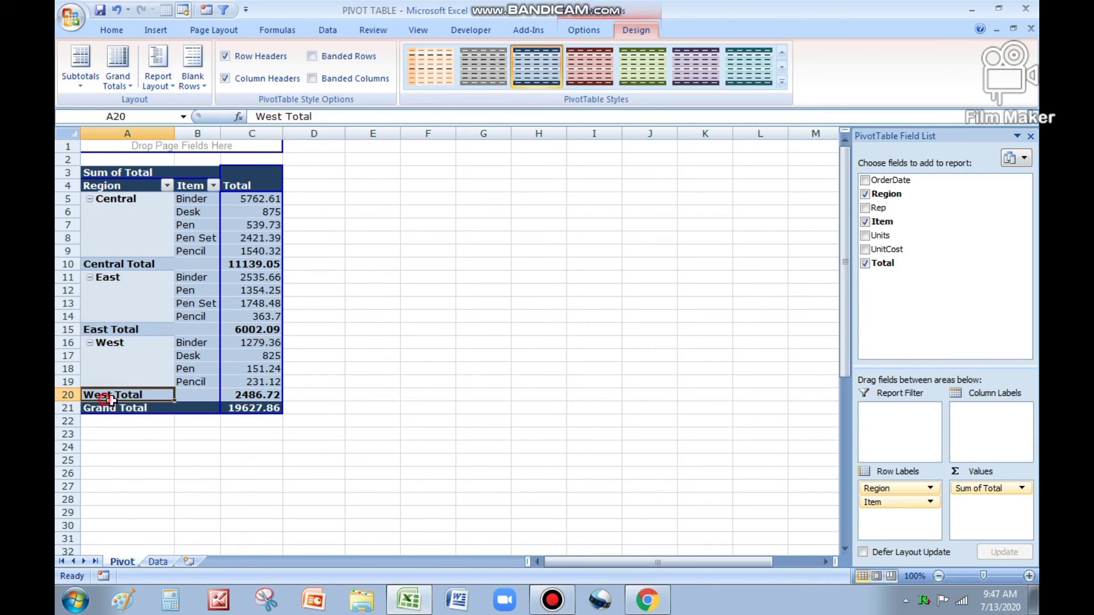
left_click(265, 395)
left_click(260, 409)
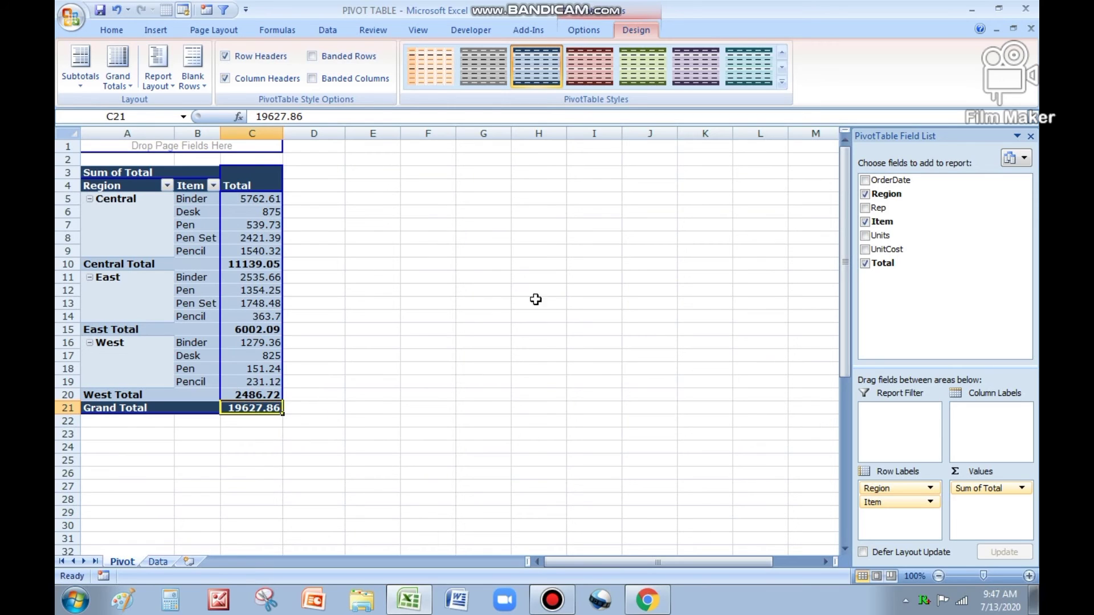
- Add OrderDate as the outermost row field ahead of Region and check its filter options without applying any
left_click(909, 183)
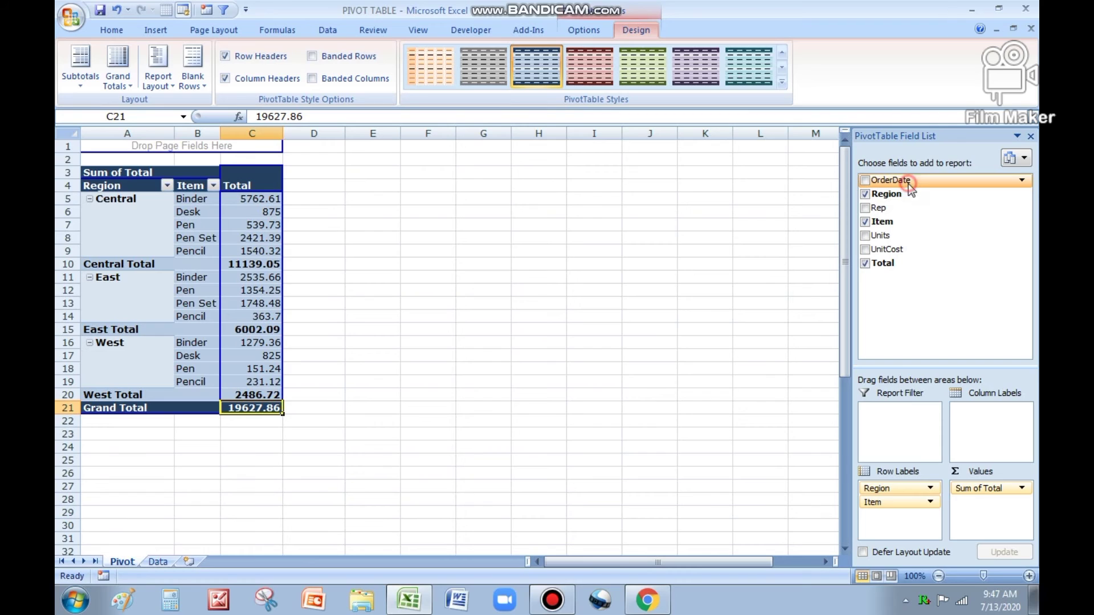
left_click_drag(908, 184, 391, 216)
left_click_drag(132, 251, 88, 288)
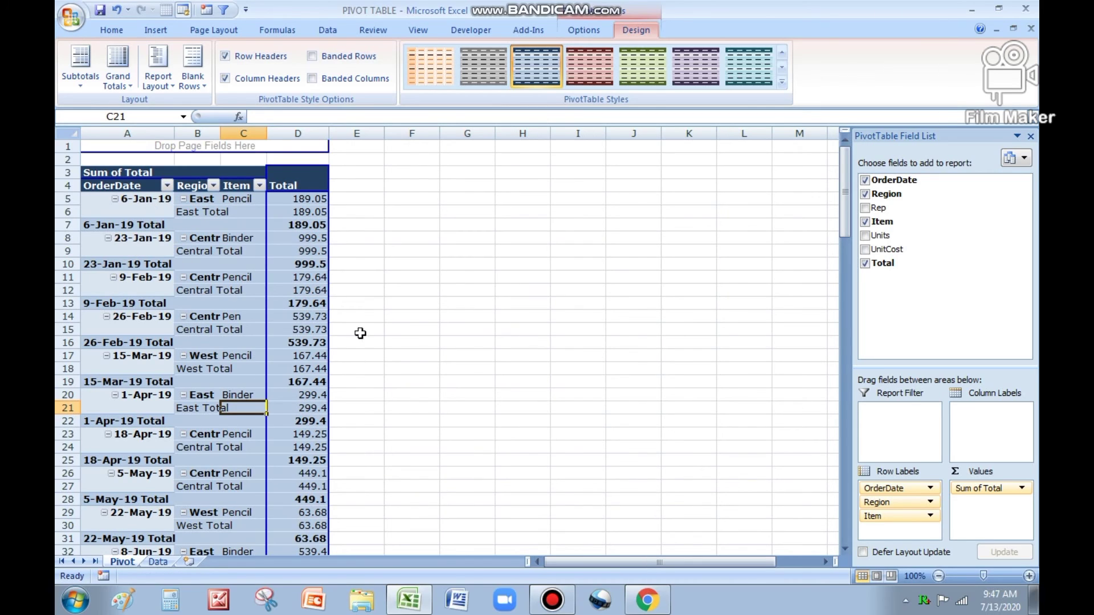
left_click(167, 185)
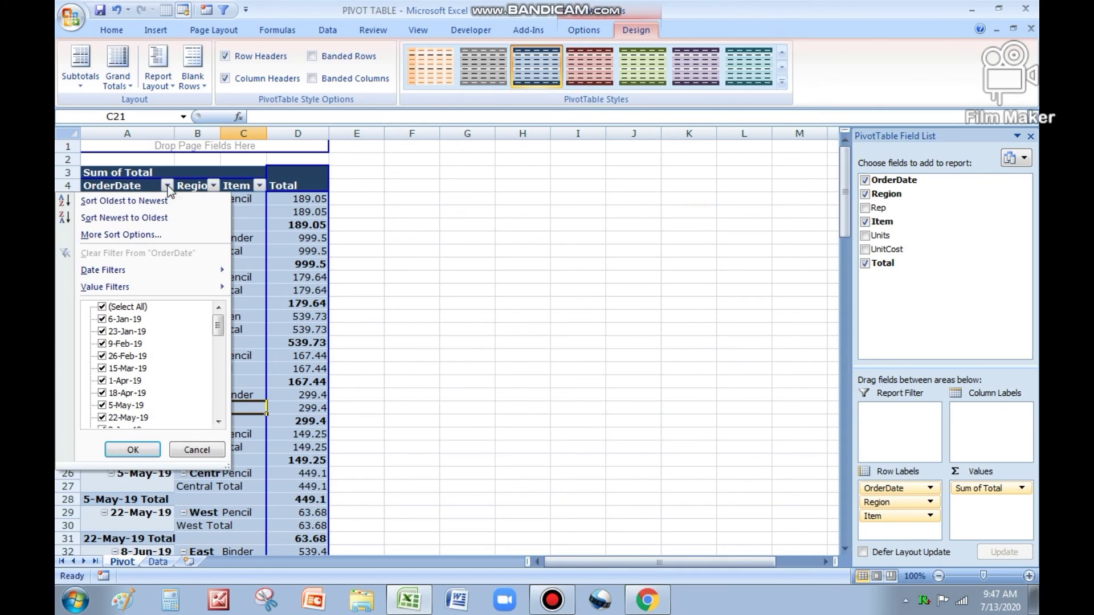
left_click(185, 450)
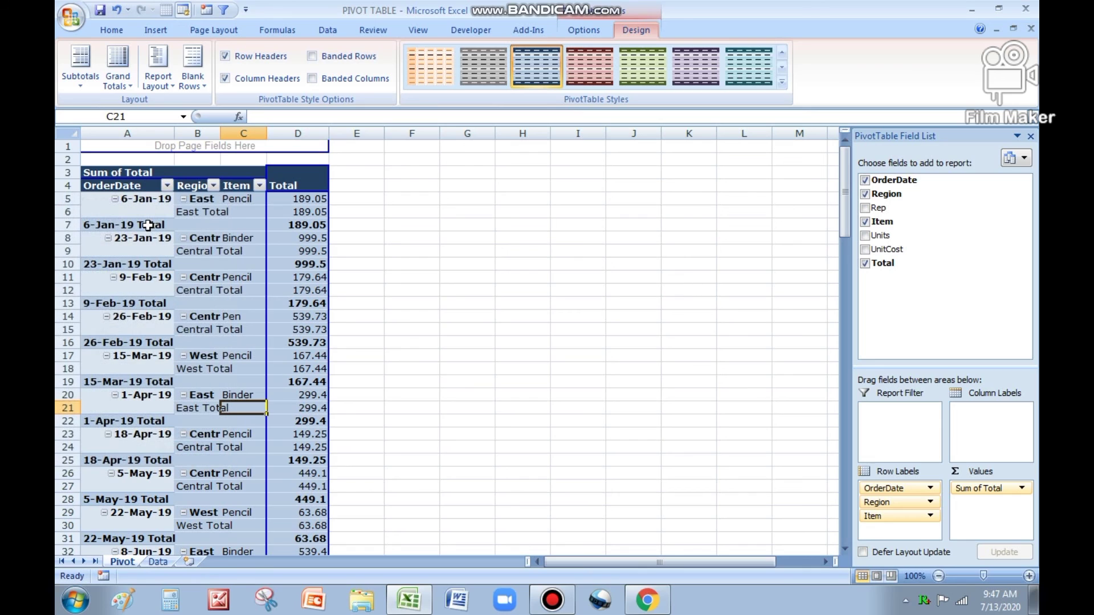
- Group the OrderDate field by Months, keeping the automatic start and end dates
left_click(128, 190)
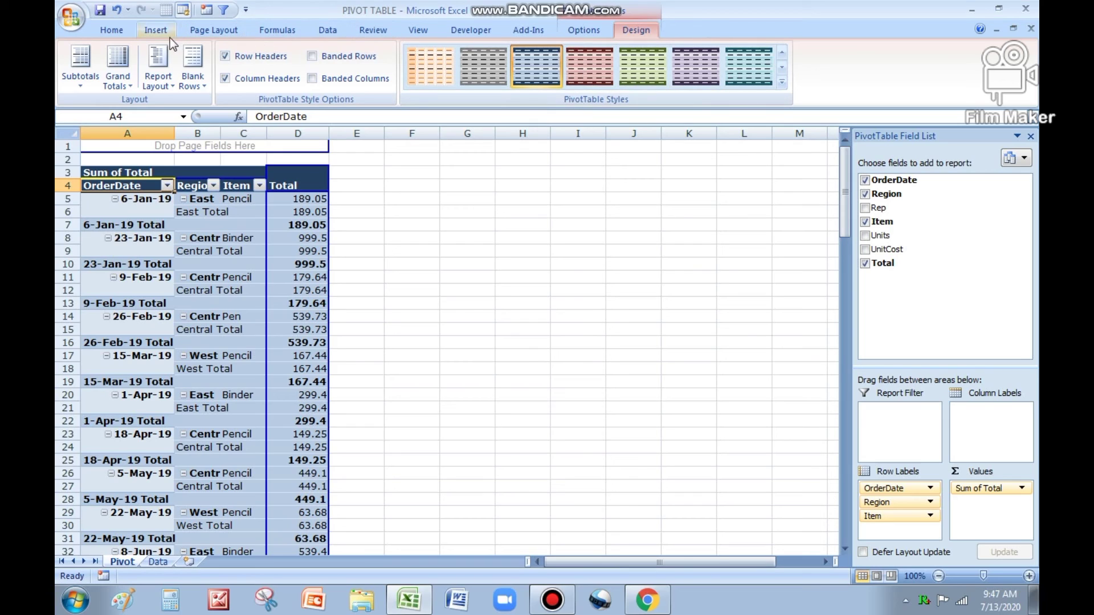
left_click(332, 34)
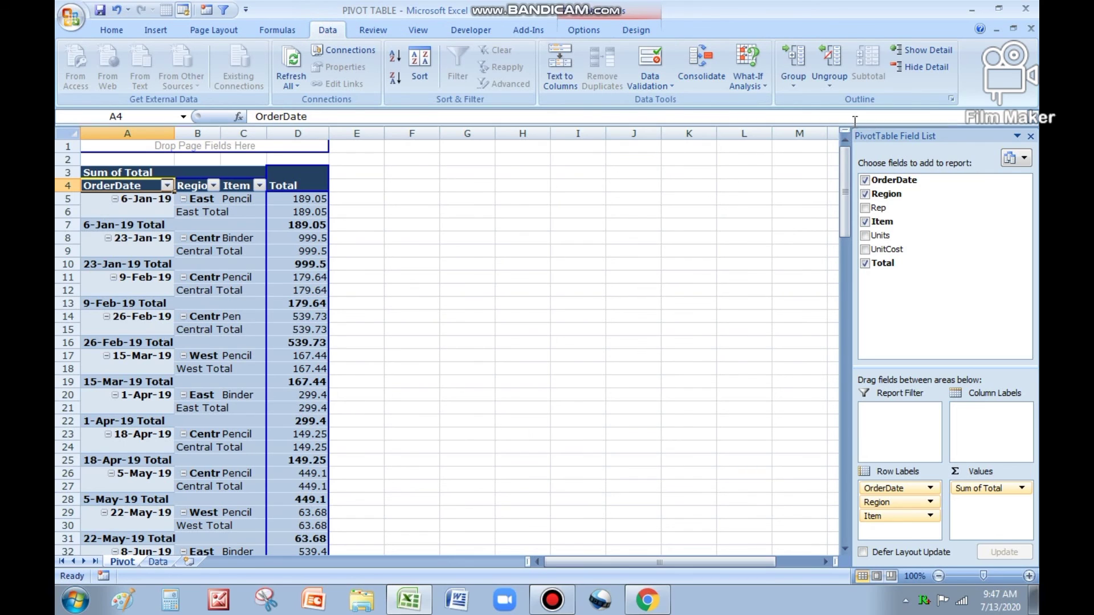
left_click(792, 83)
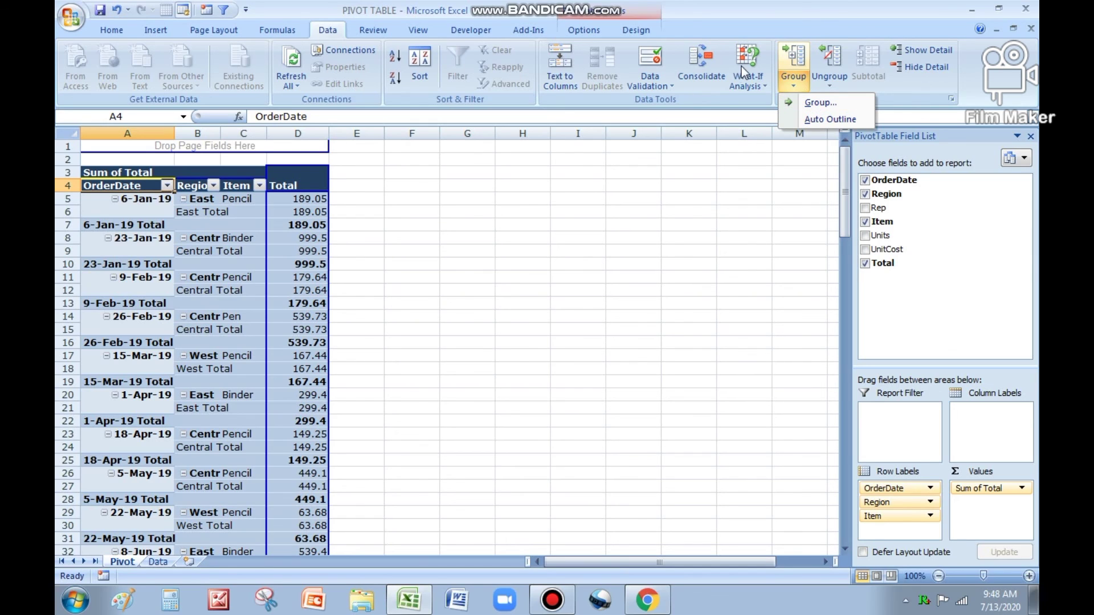
left_click(821, 103)
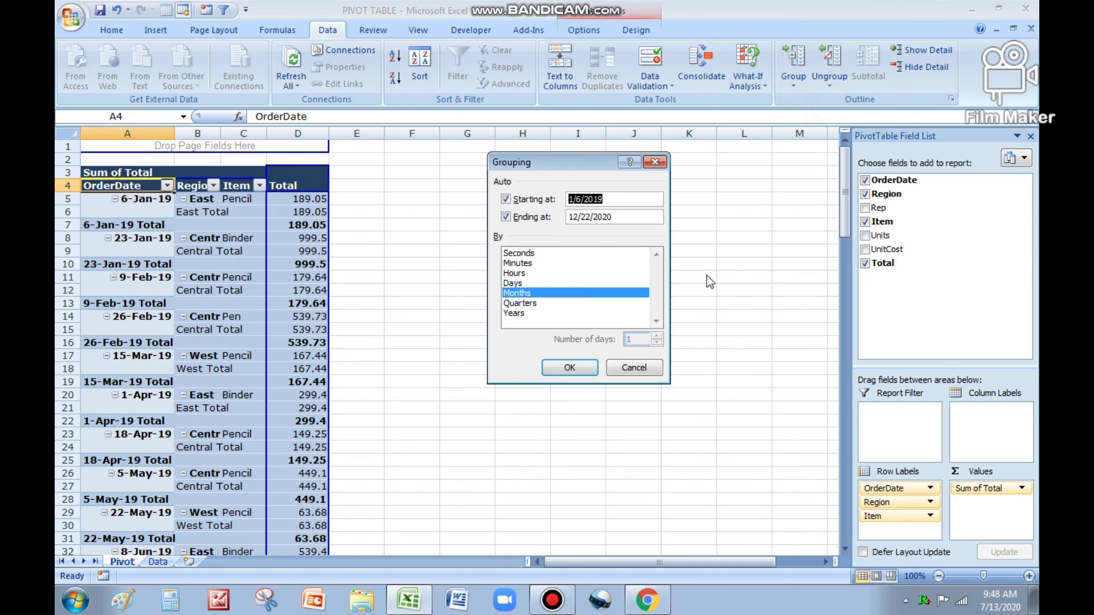
left_click(519, 293)
left_click(520, 294)
left_click(558, 367)
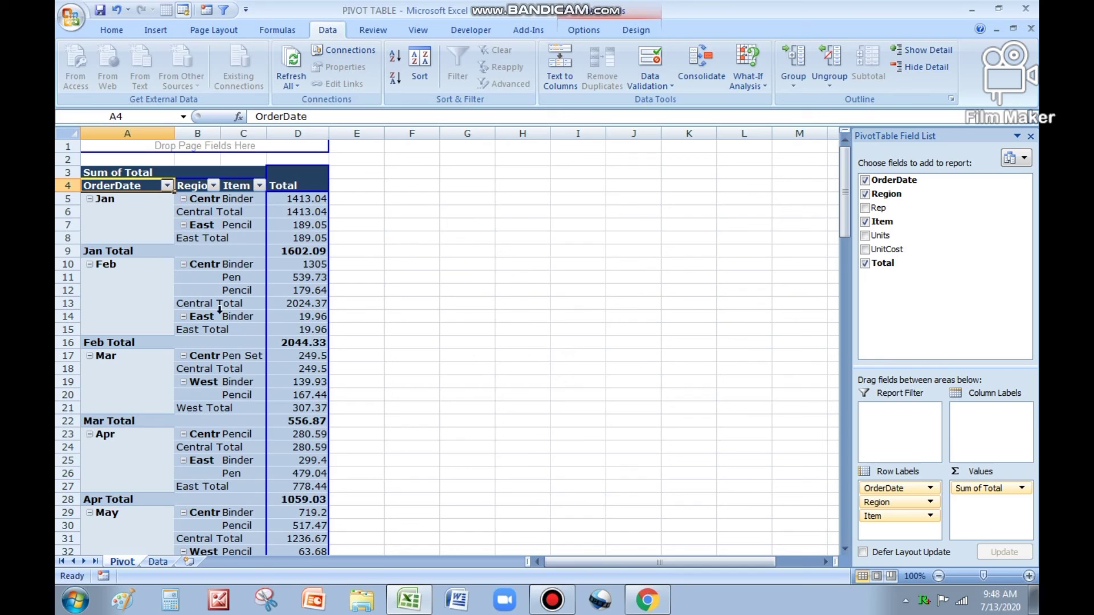
- Review the monthly subtotals, including the Jan and Feb totals, in the grouped pivot table
left_click(310, 251)
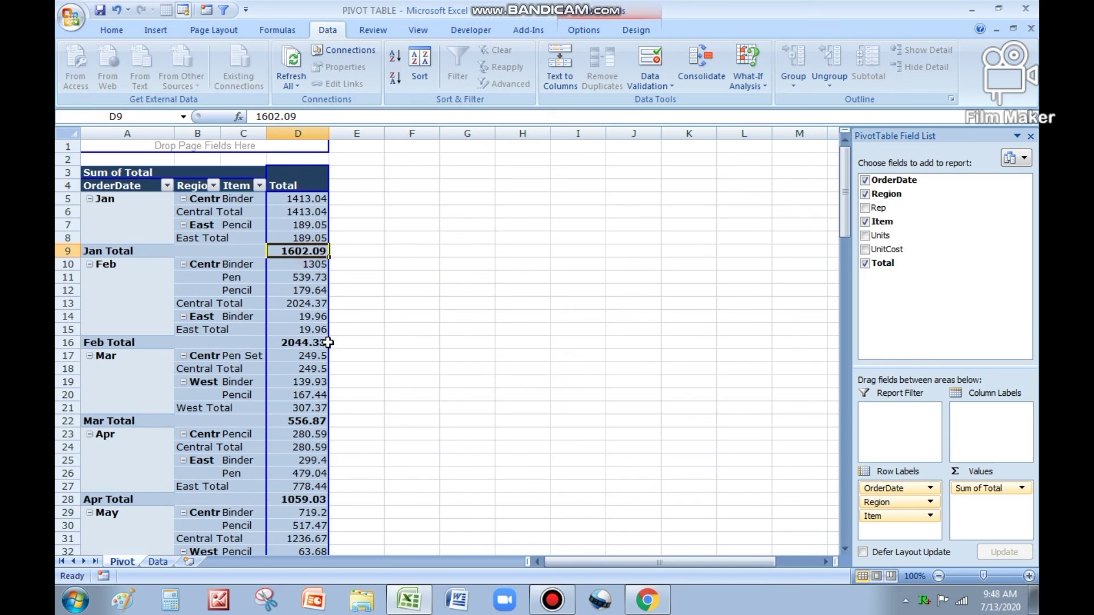
left_click(302, 343)
scroll(303, 379, "down", 2)
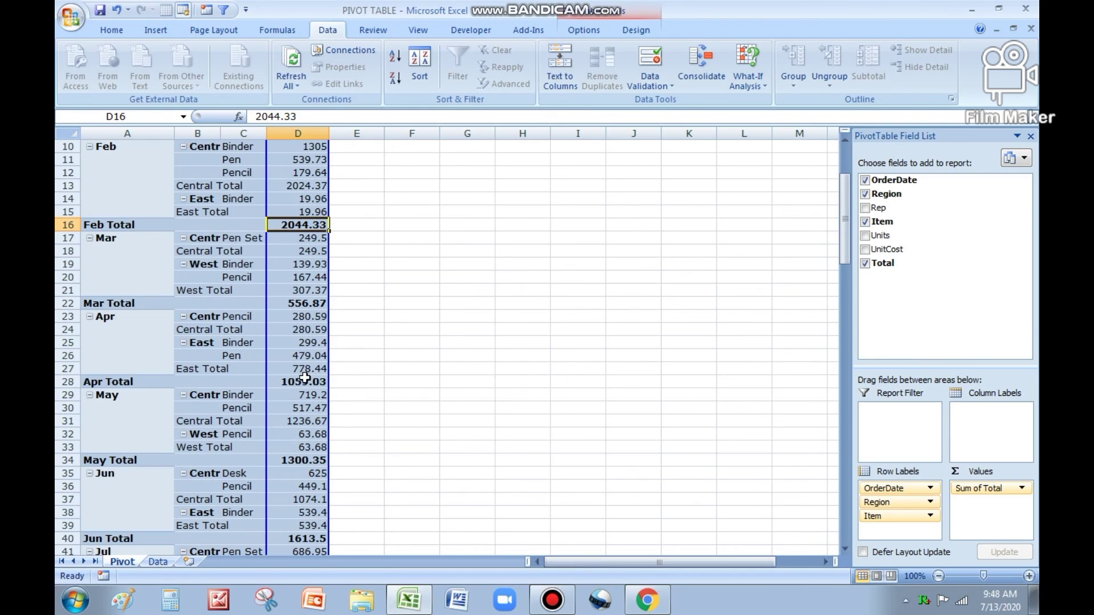
scroll(303, 369, "up", 3)
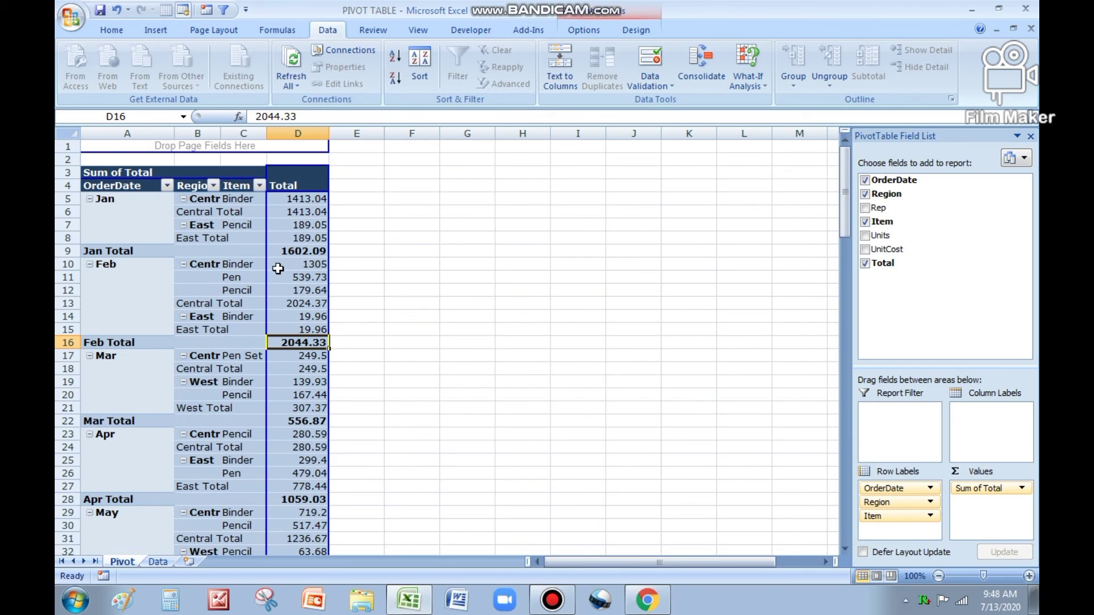
mouse_move(277, 269)
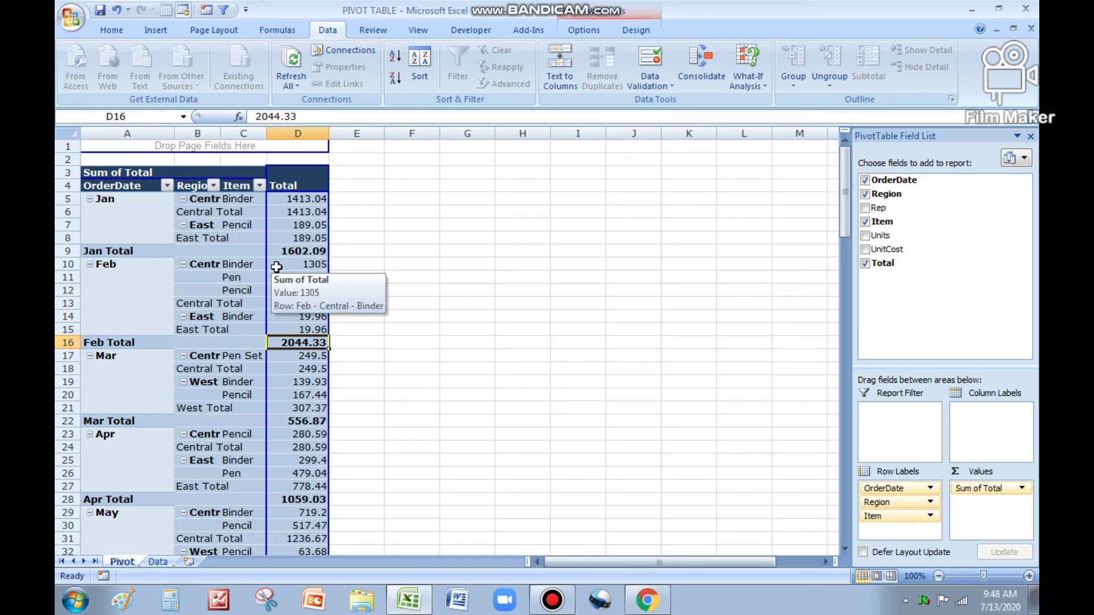